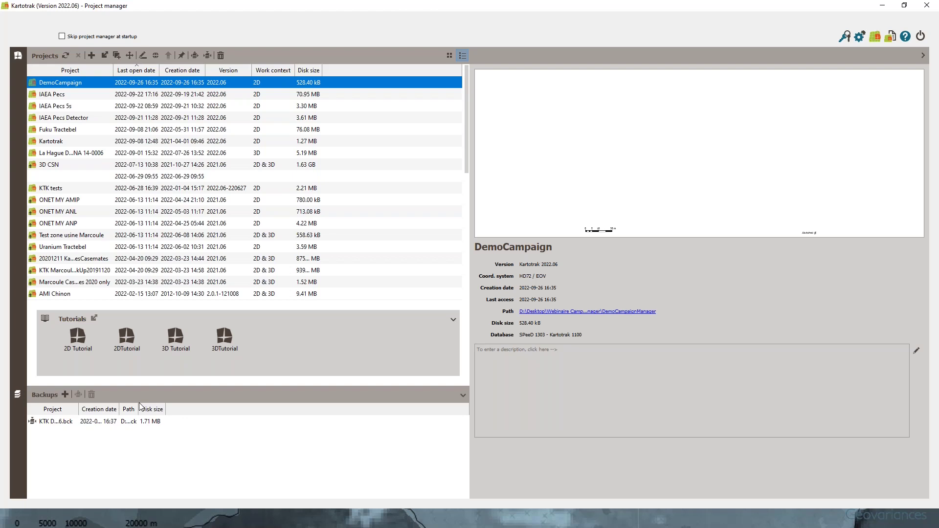
- Open the DemoCampaign project from the project list
left_click(77, 72)
left_click(81, 73)
left_click(136, 71)
left_click(136, 72)
left_click(135, 71)
left_click(57, 130)
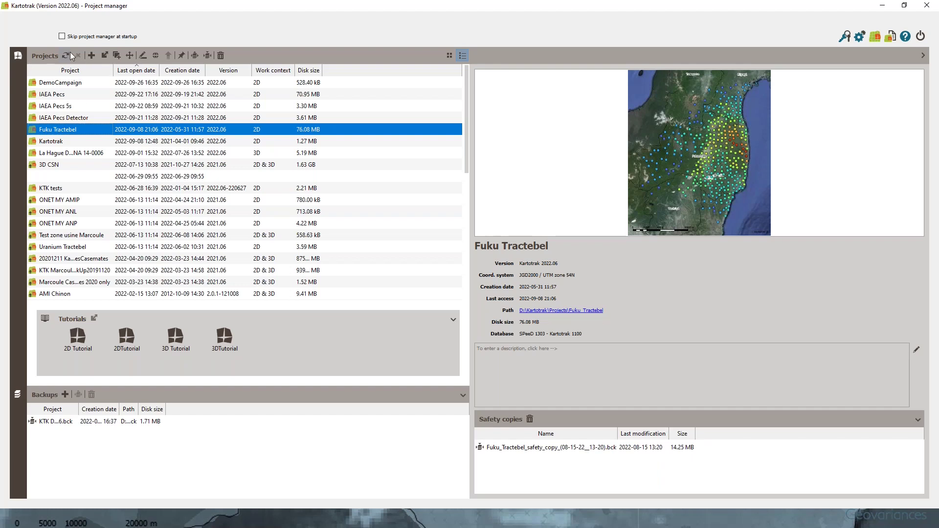
double_click(68, 84)
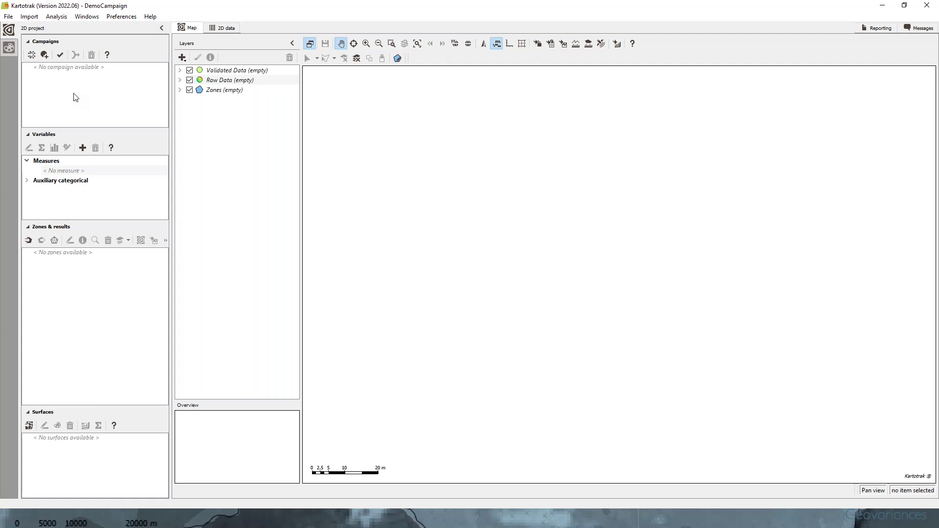
- Start a 2D data import of PGIS data - Group1.xlsx with the HD72 / EOV coordinate system
left_click(35, 20)
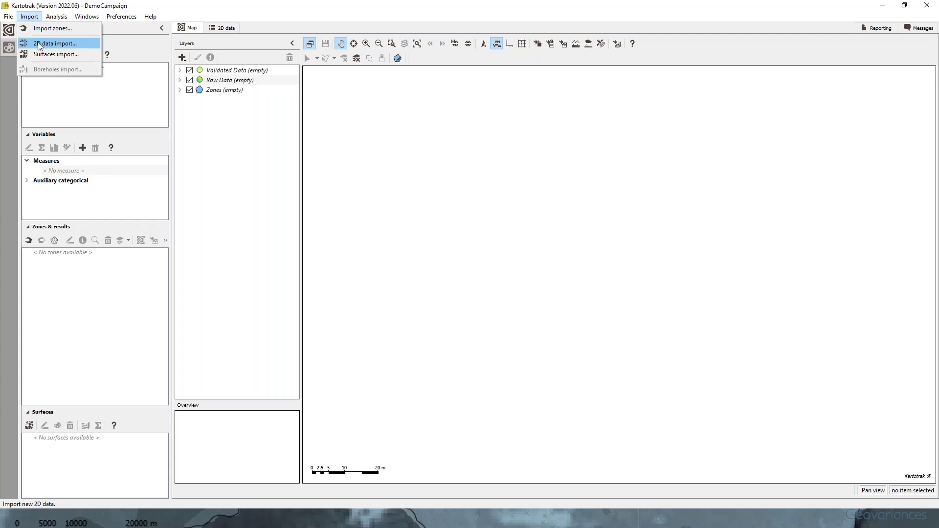
left_click(29, 16)
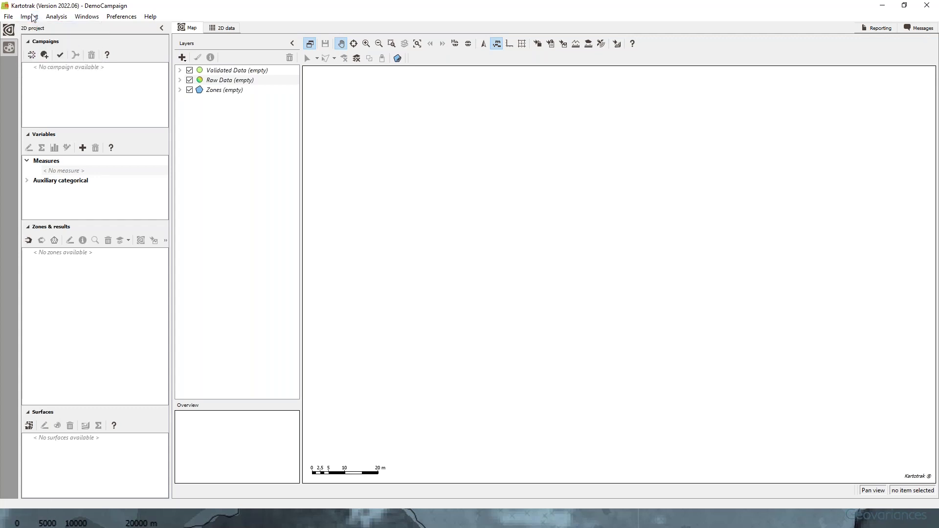
left_click(31, 55)
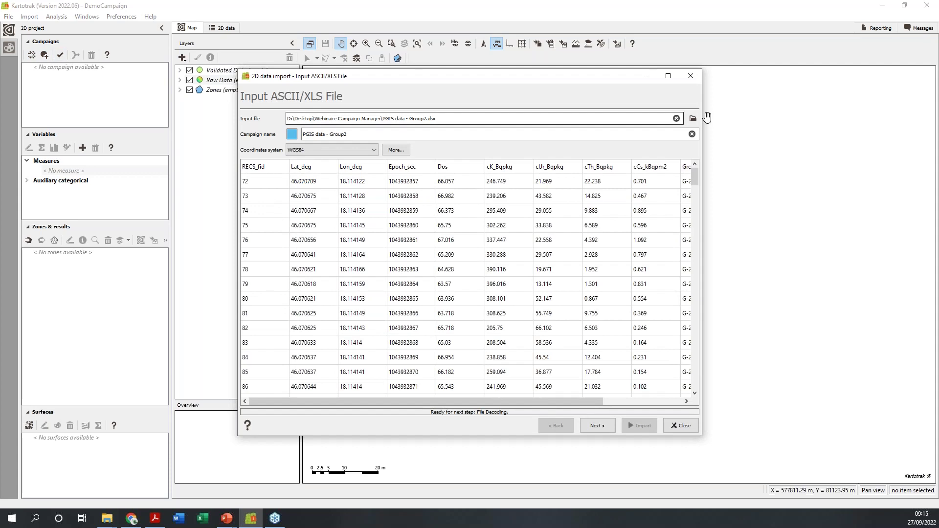
left_click(676, 118)
left_click(343, 150)
left_click(351, 176)
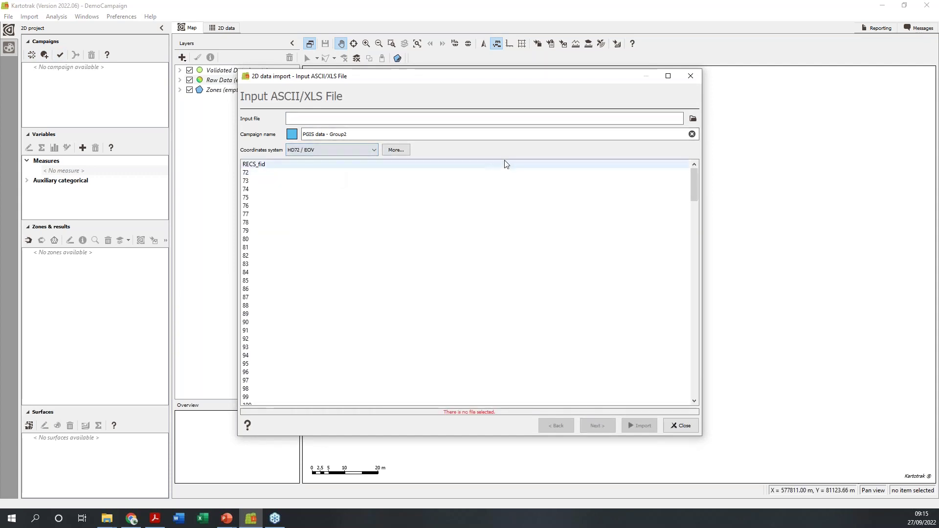
left_click(693, 119)
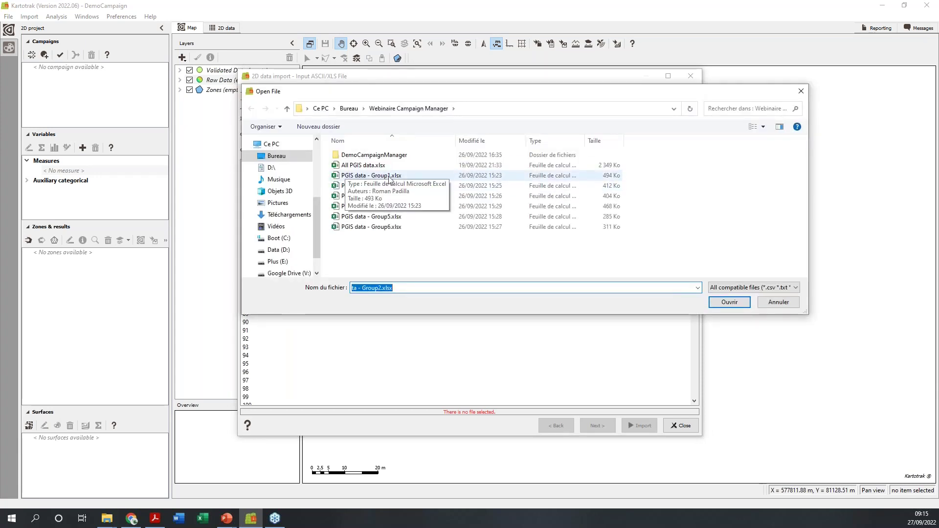
left_click(388, 177)
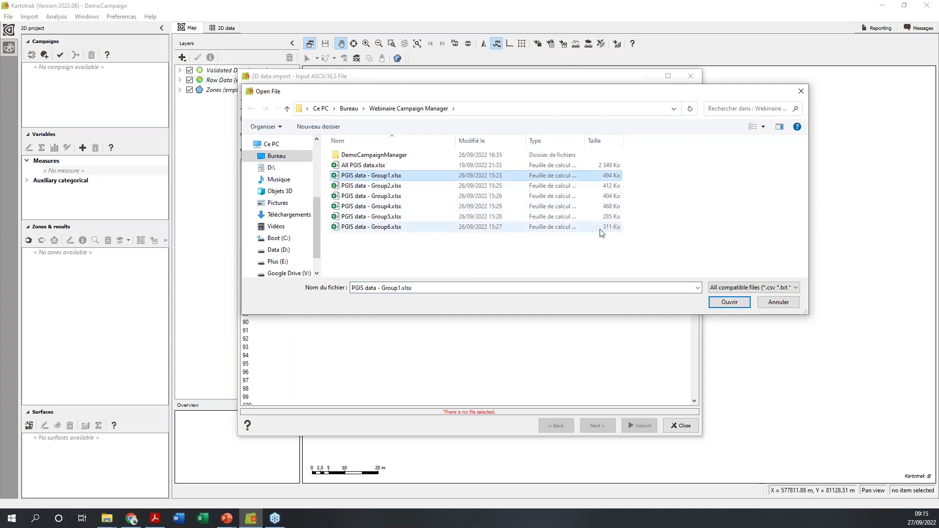
left_click(730, 303)
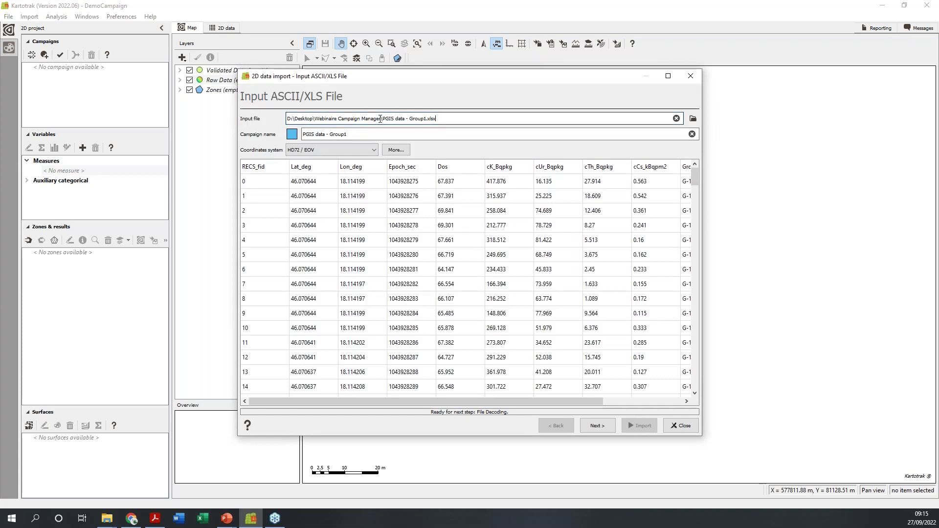
left_click(292, 135)
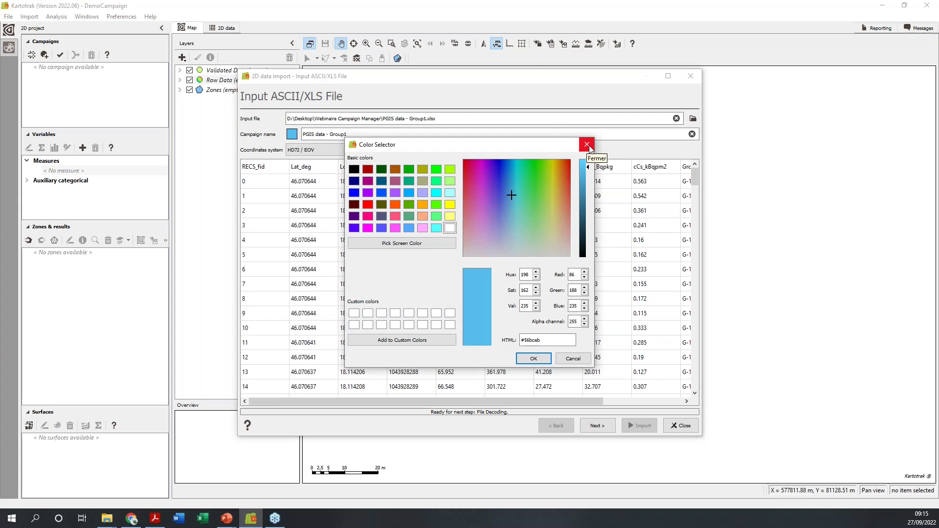
left_click(587, 145)
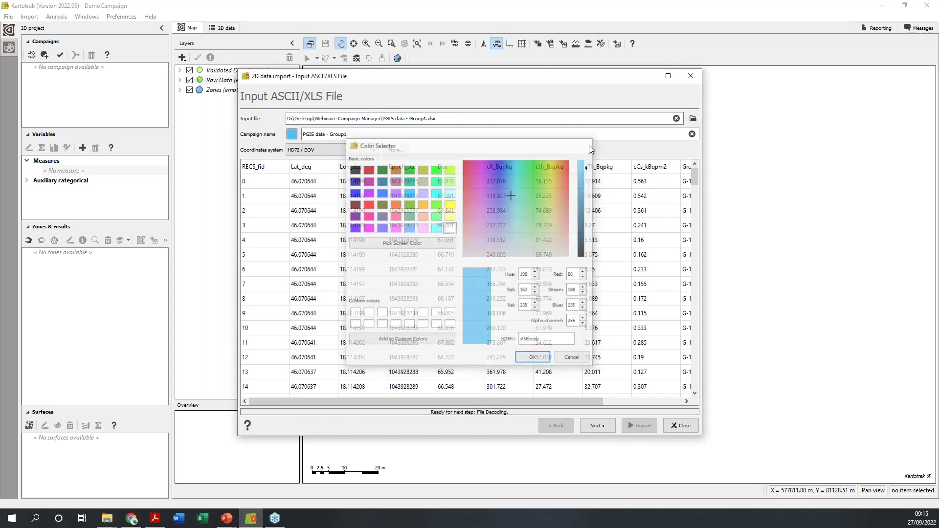
left_click(363, 135)
type("toto")
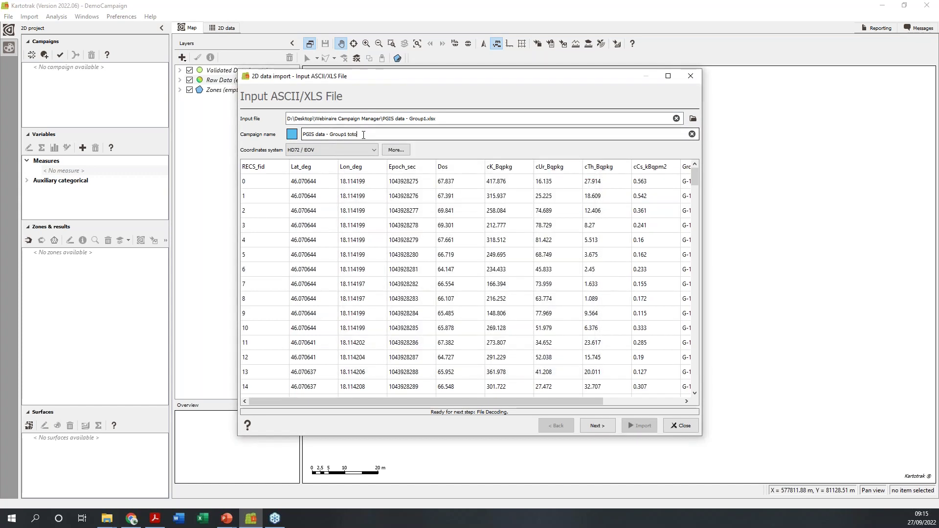
left_click_drag(346, 135, 401, 133)
key("BackSpace")
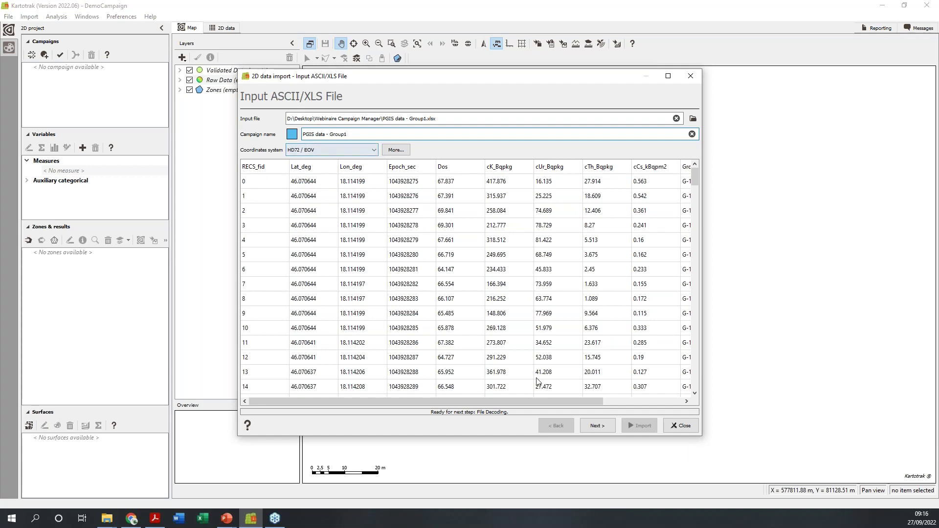
- Change the import's coordinate system to WGS84 and proceed to the variables definition
left_click(595, 426)
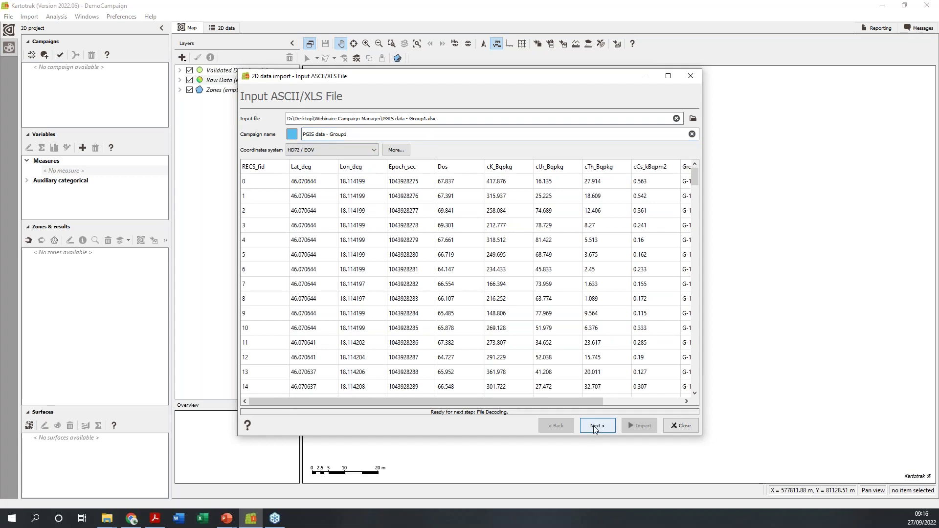
left_click(595, 427)
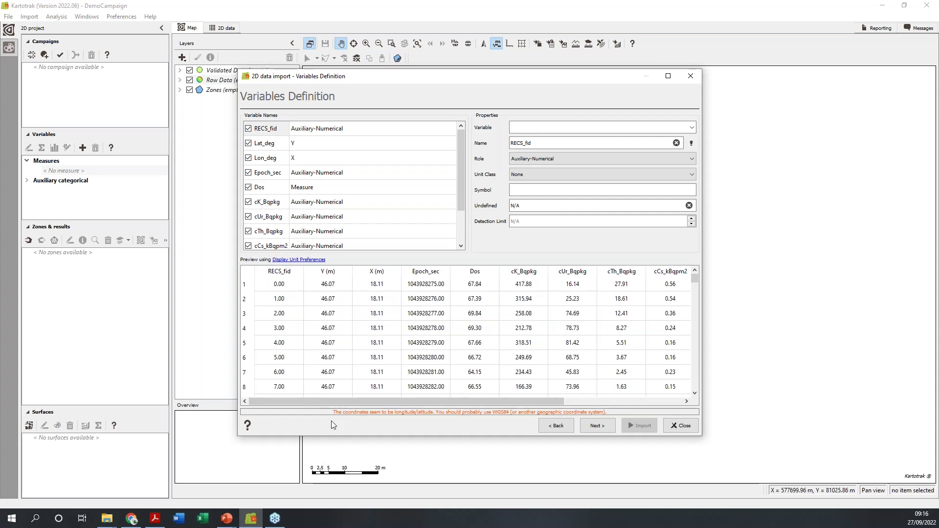
left_click(557, 426)
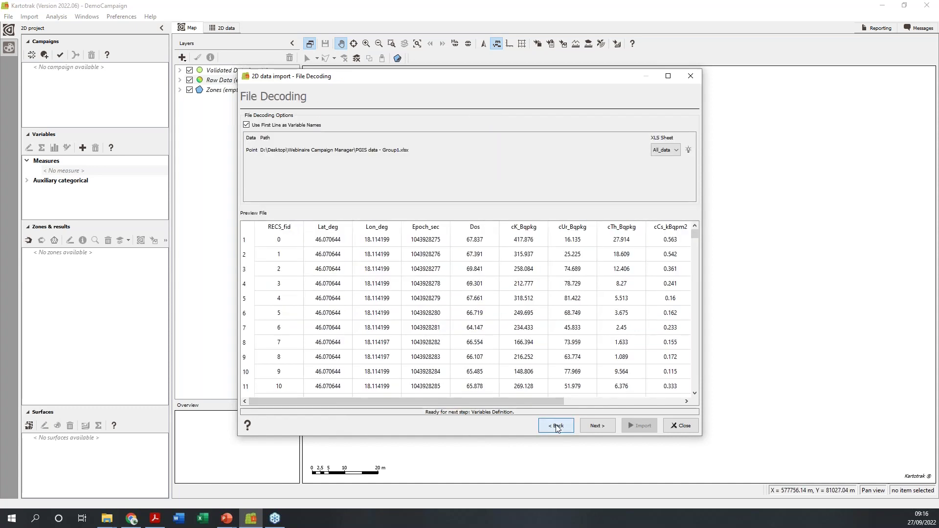
left_click(556, 426)
left_click(361, 151)
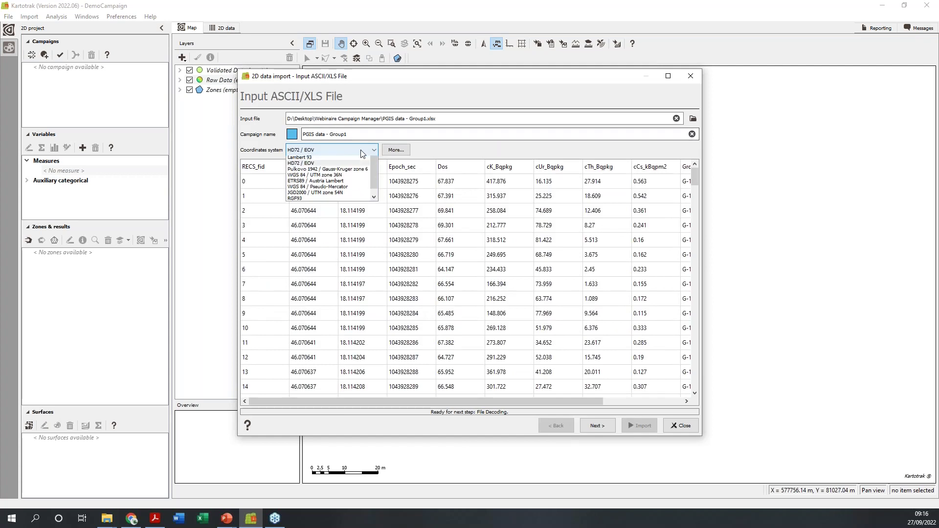
left_click(335, 160)
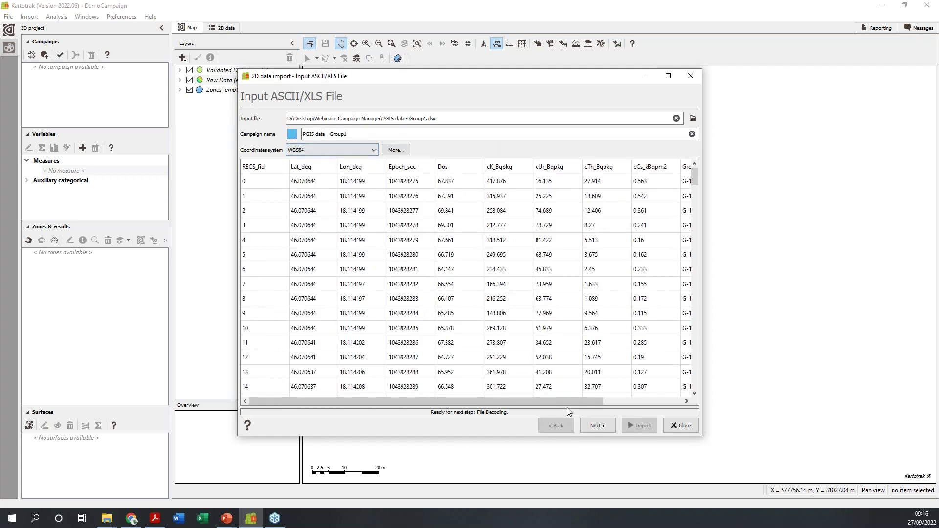
left_click(598, 425)
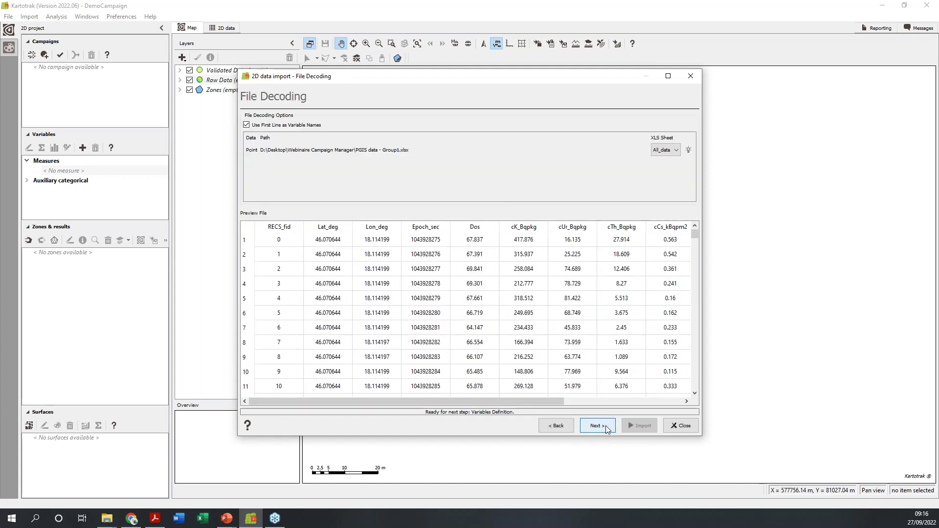
left_click(598, 426)
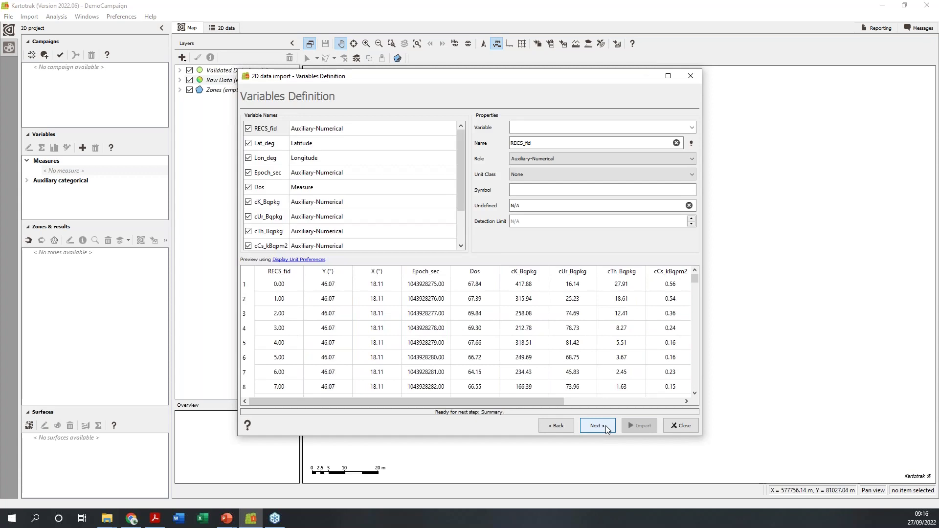
- Review the roles assigned to the file's variables, including Dos and the cK, cUr, cTh and cCs variables
scroll(461, 168, "down", 1)
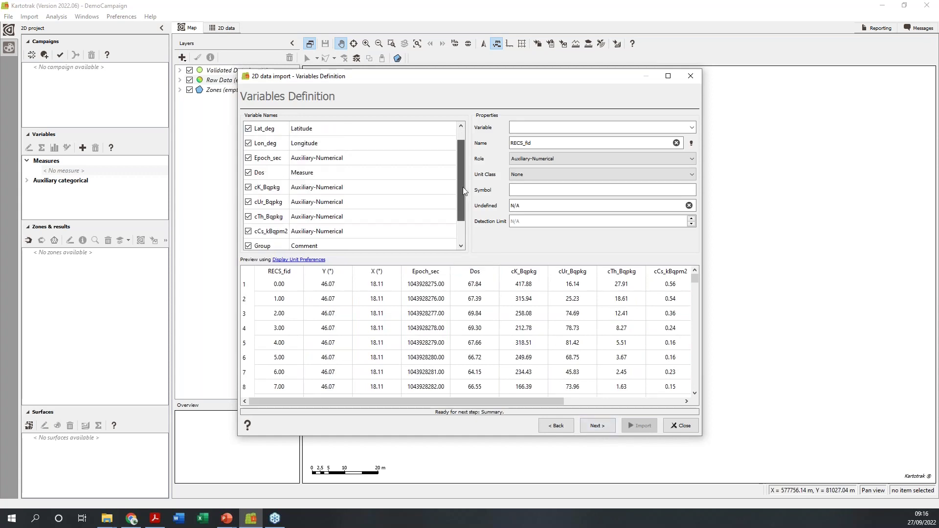
scroll(363, 226, "down", 1)
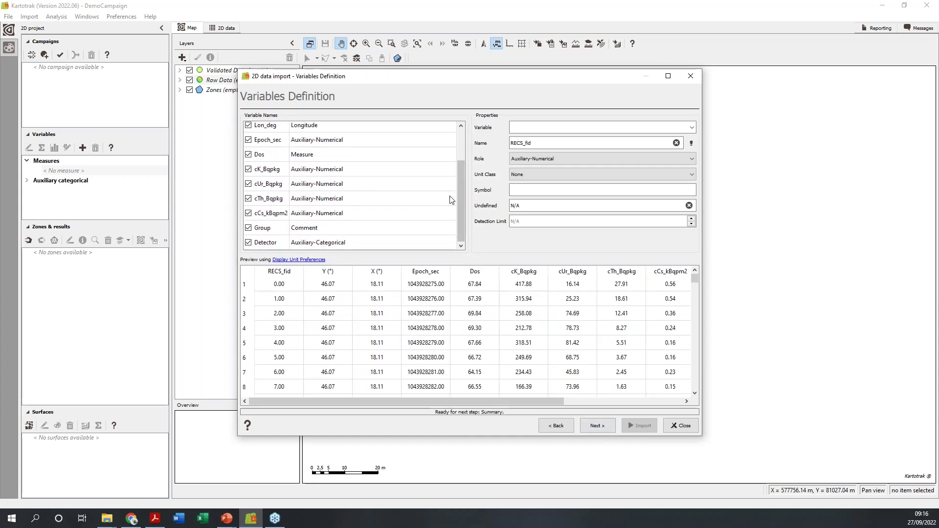
left_click_drag(462, 197, 465, 157)
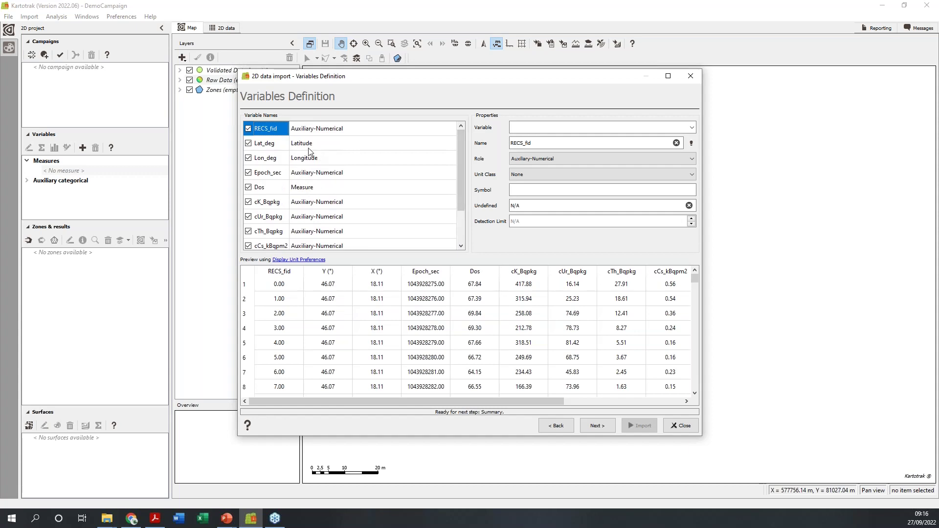
left_click(270, 190)
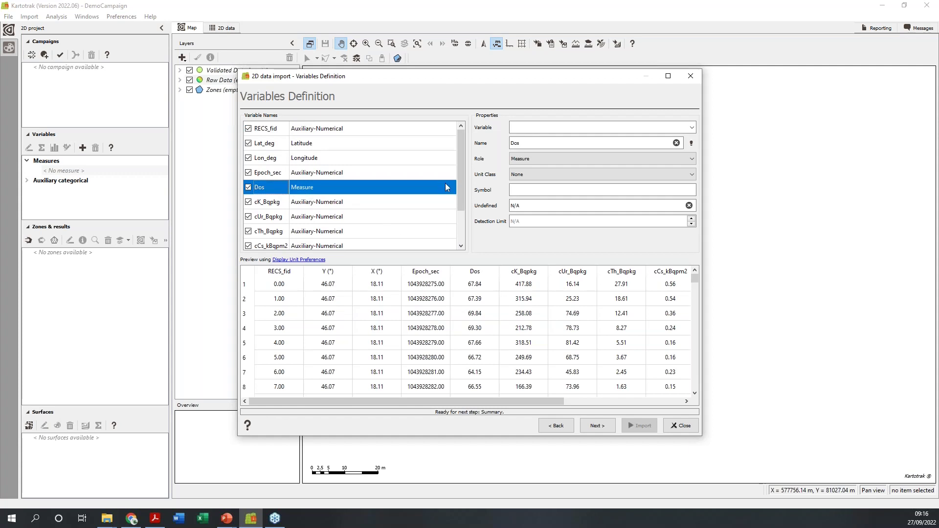
left_click_drag(459, 173, 462, 200)
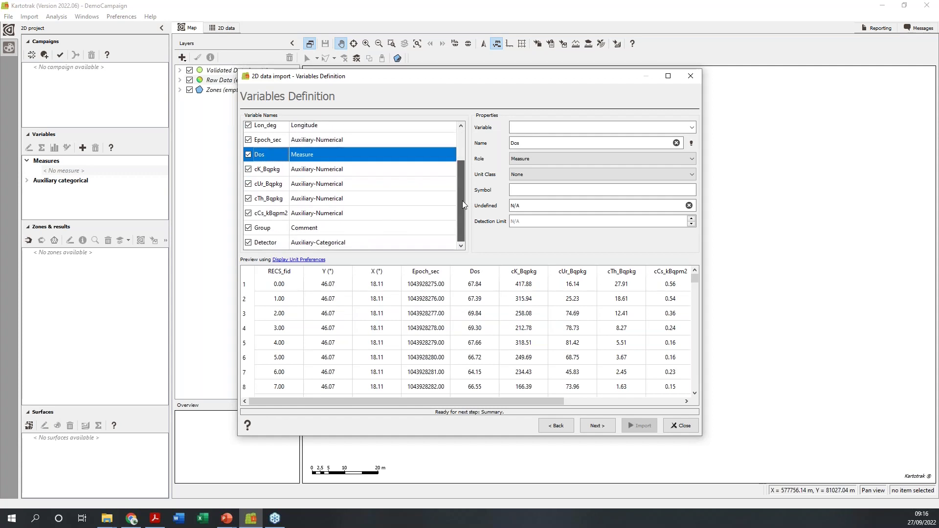
left_click(309, 170)
left_click_drag(311, 184, 322, 216)
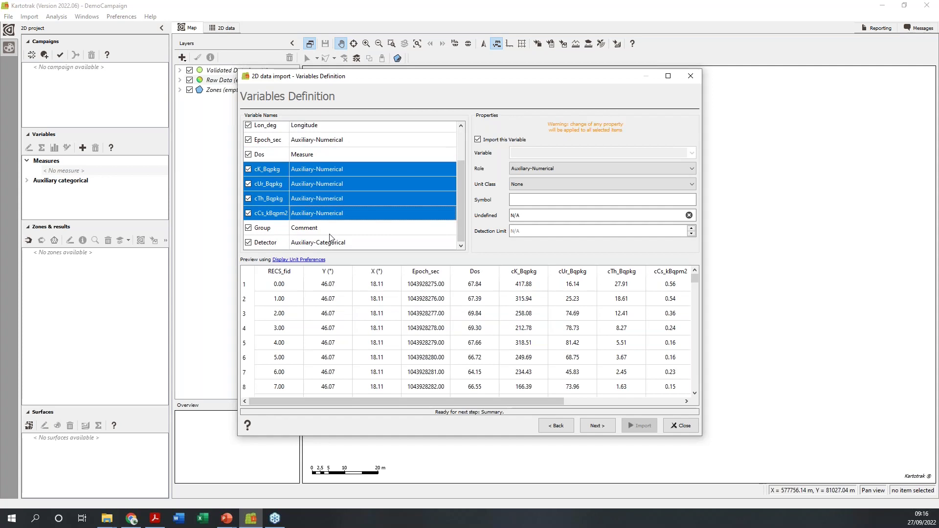
- Exclude the Group variable and import the PGIS data - Group1 campaign
left_click(273, 230)
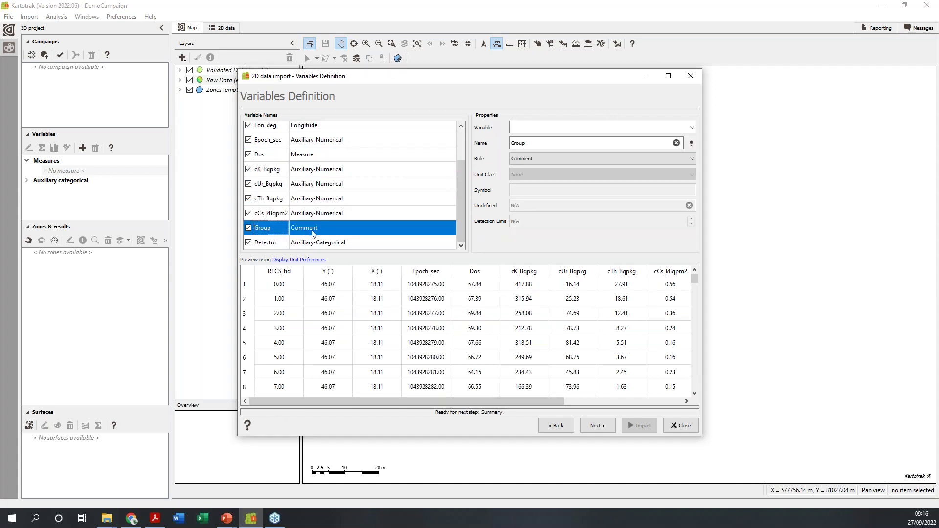
left_click(249, 228)
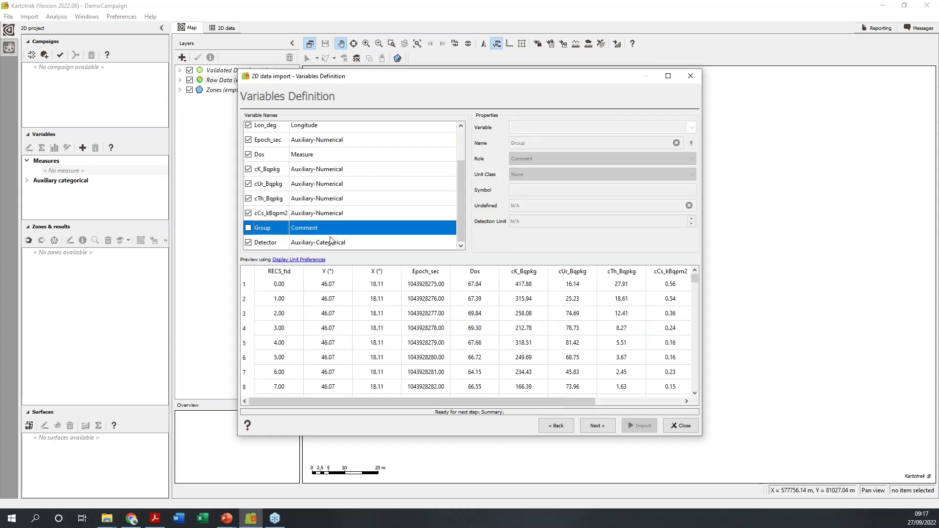
left_click(300, 244)
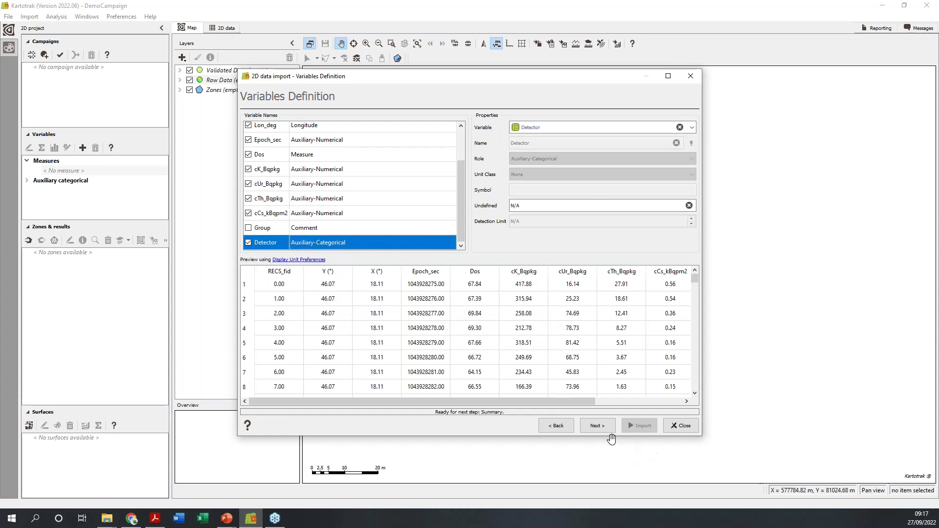
left_click(598, 425)
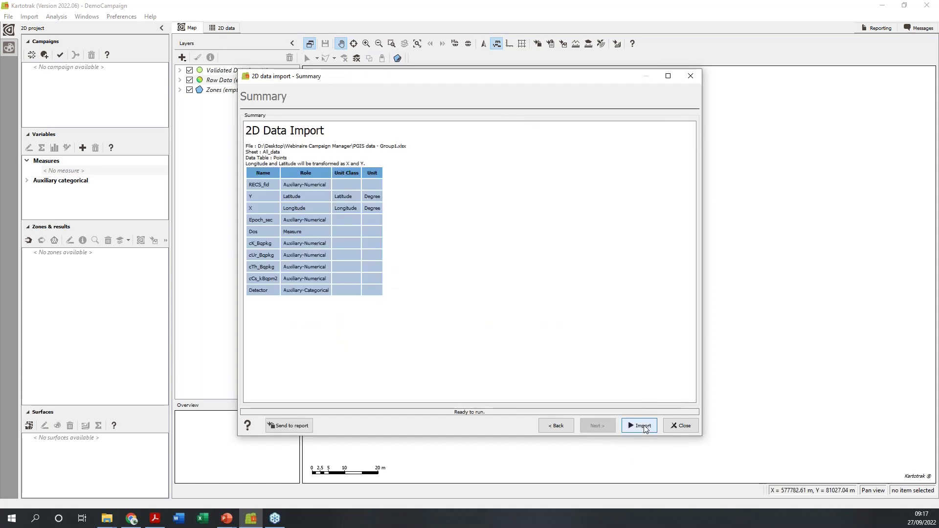
left_click(643, 427)
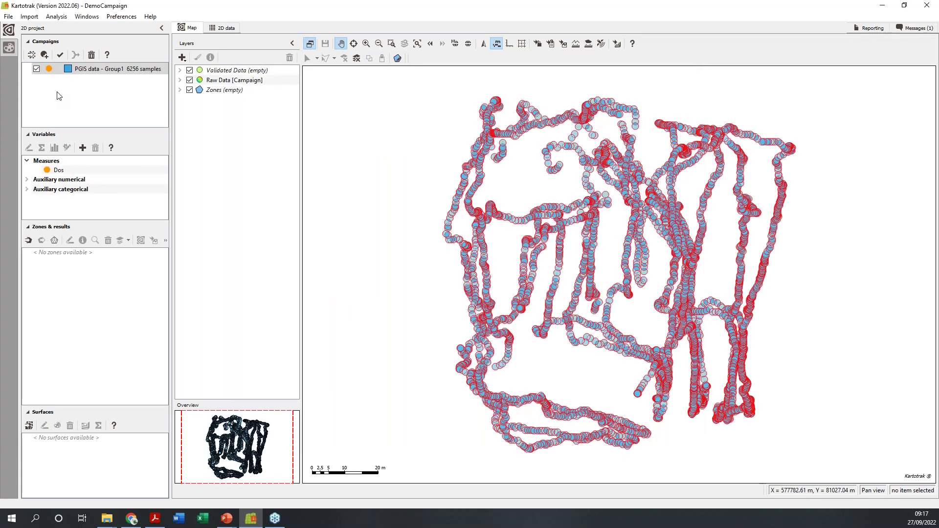
- Import PGIS data - Group2.xlsx as a second campaign, keeping the proposed decoding and variable settings
left_click(61, 94)
left_click(31, 55)
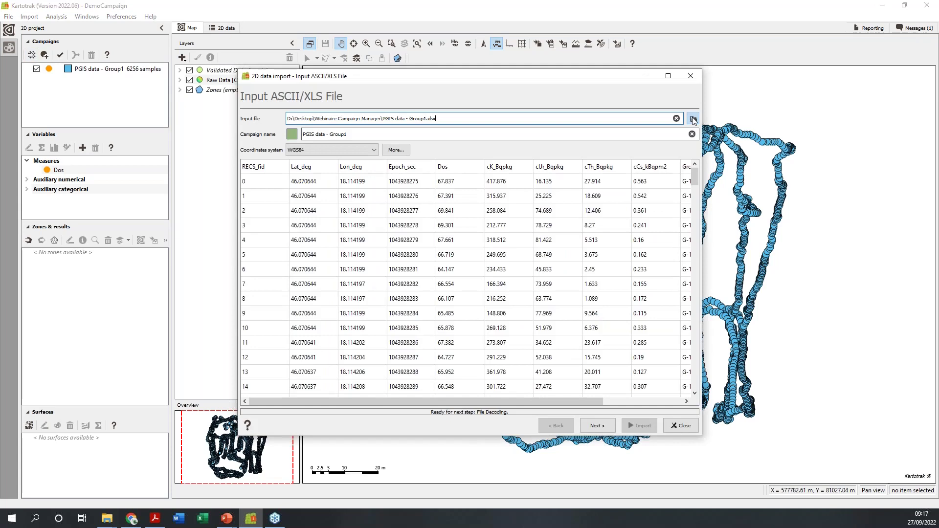
left_click(694, 119)
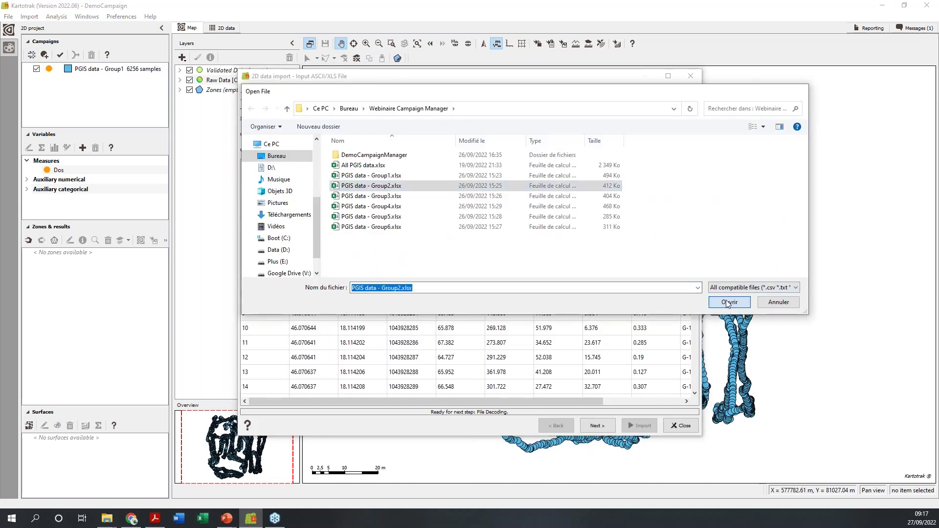
left_click(728, 303)
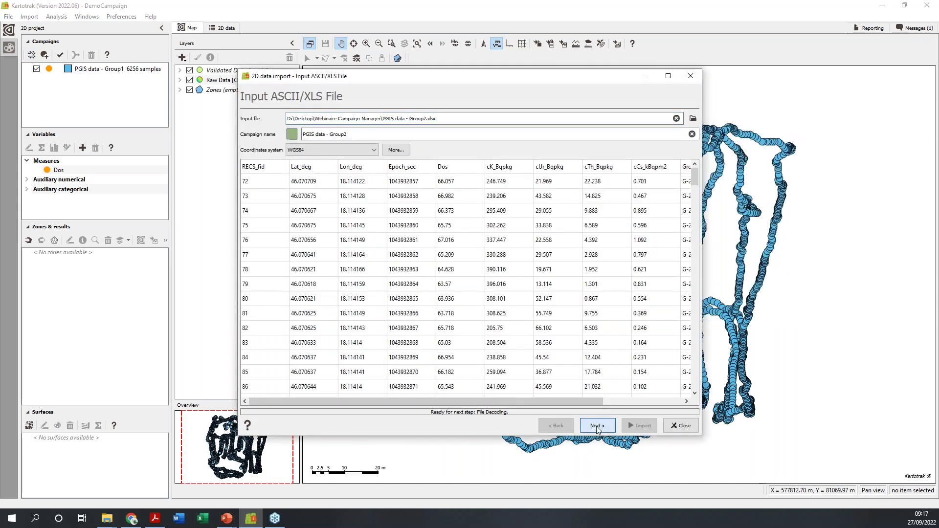
left_click(597, 426)
left_click(597, 426)
left_click(597, 426)
left_click(641, 426)
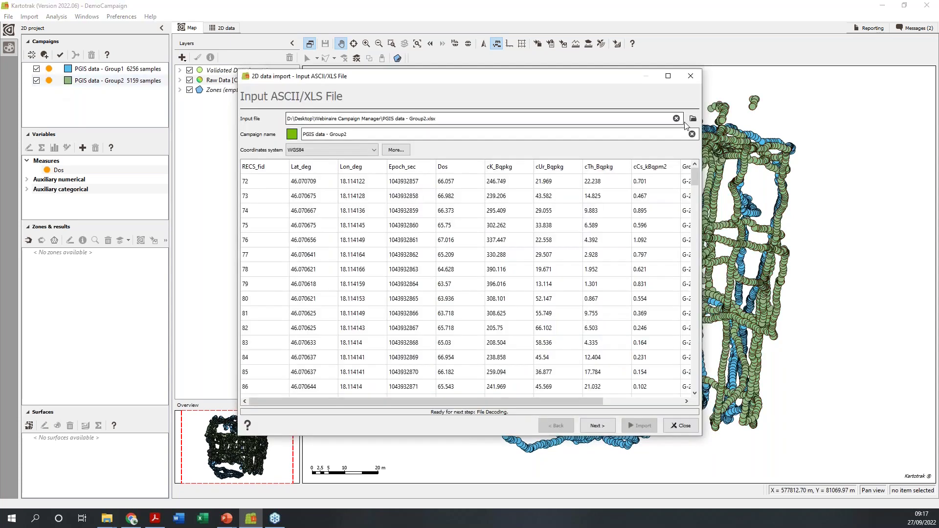
- Import PGIS data - Group3.xlsx as a third campaign, keeping the proposed decoding and variable settings
left_click(692, 118)
left_click(489, 196)
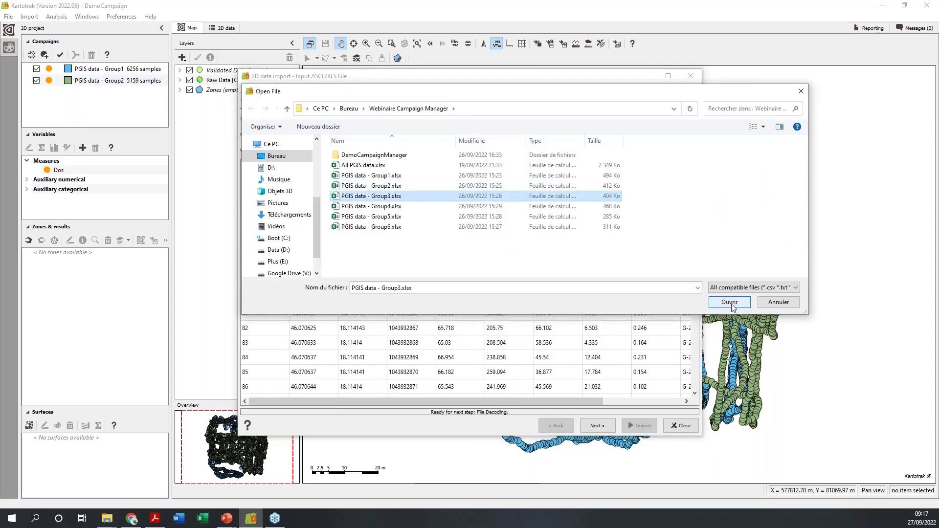
left_click(730, 303)
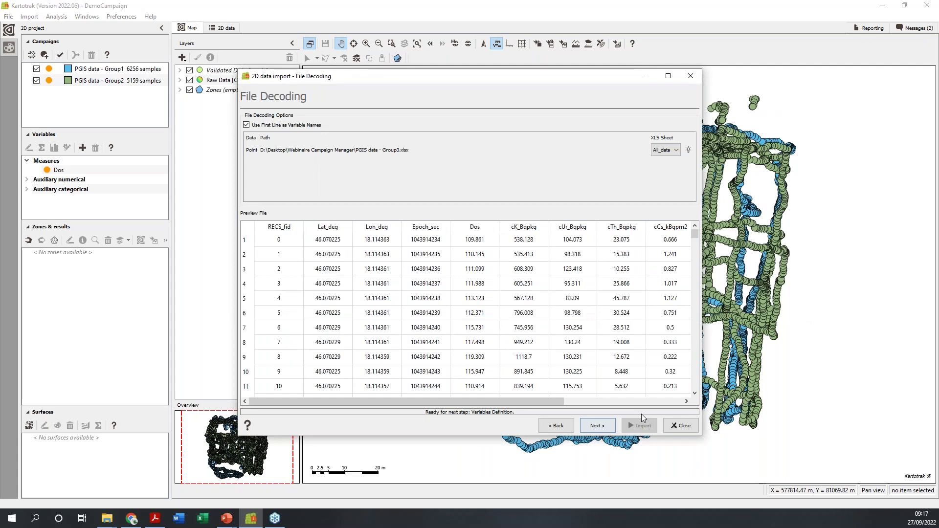
left_click(641, 422)
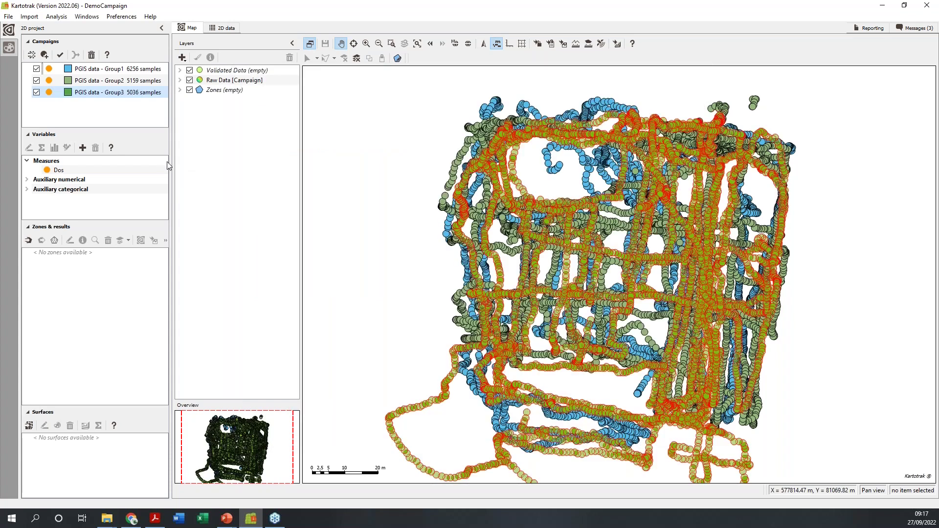
- Change the colour of the PGIS data - Group2 campaign to pink (#ff007f)
left_click(73, 82)
right_click(71, 82)
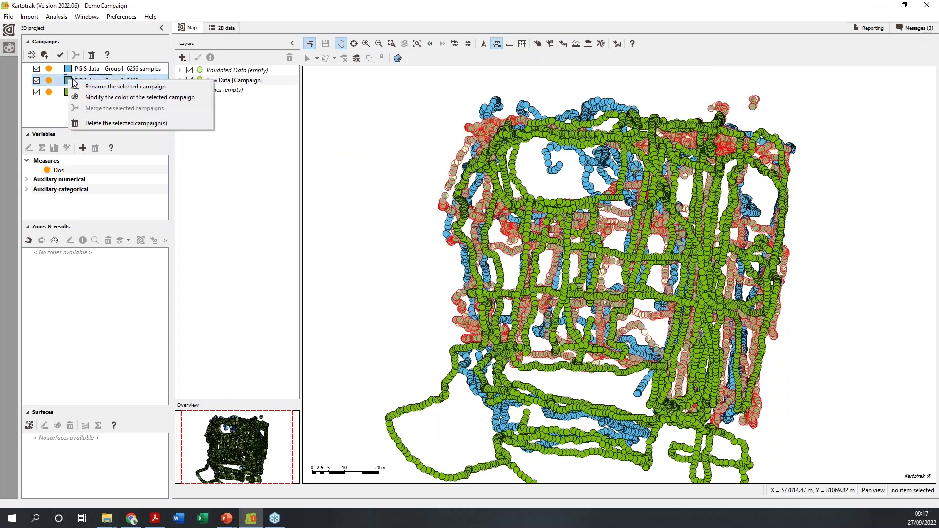
left_click(101, 97)
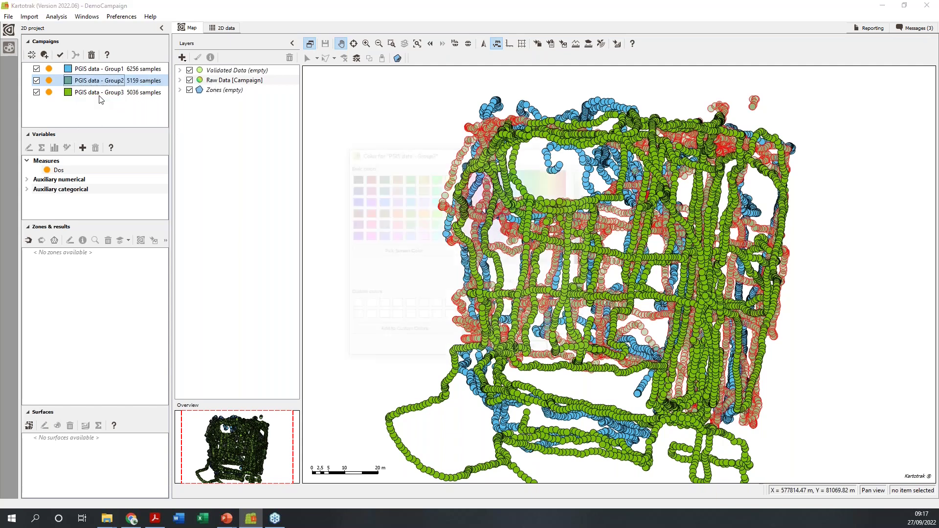
left_click(368, 212)
left_click(368, 225)
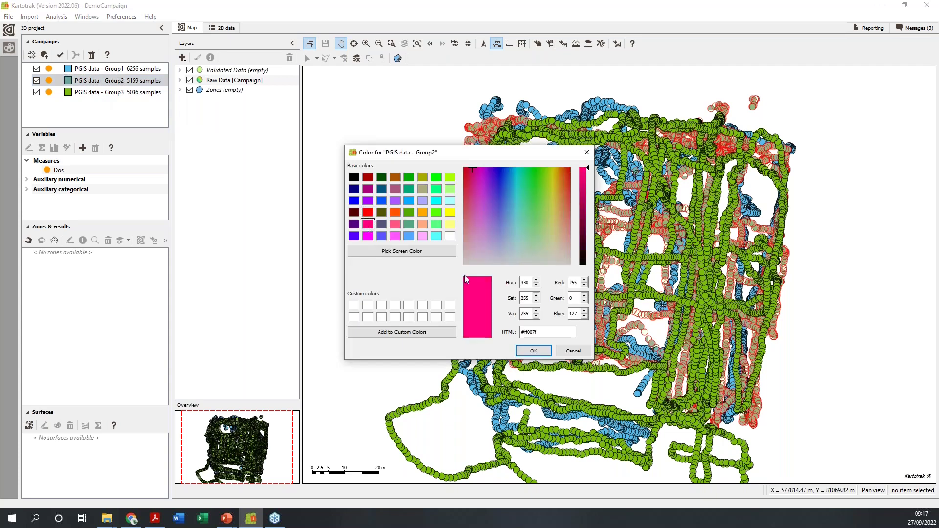
left_click(534, 352)
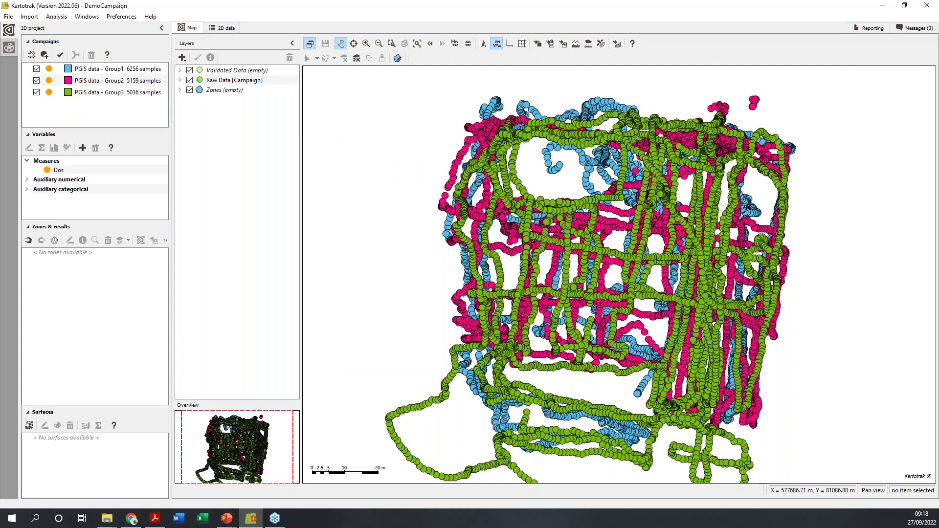
- Highlight the samples of the Group2 and Group3 campaigns together on the map, and clear the selection
left_click(99, 84)
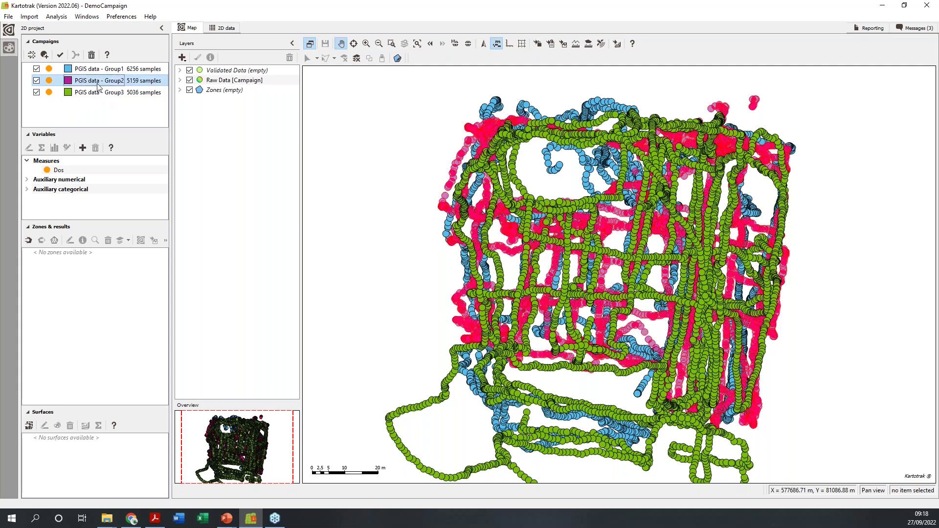
left_click(98, 92, "shift")
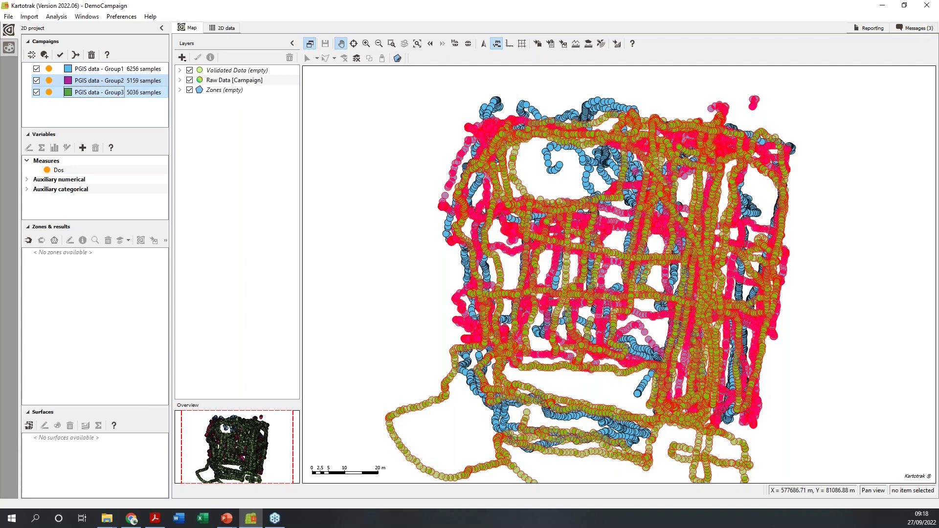
left_click(64, 115)
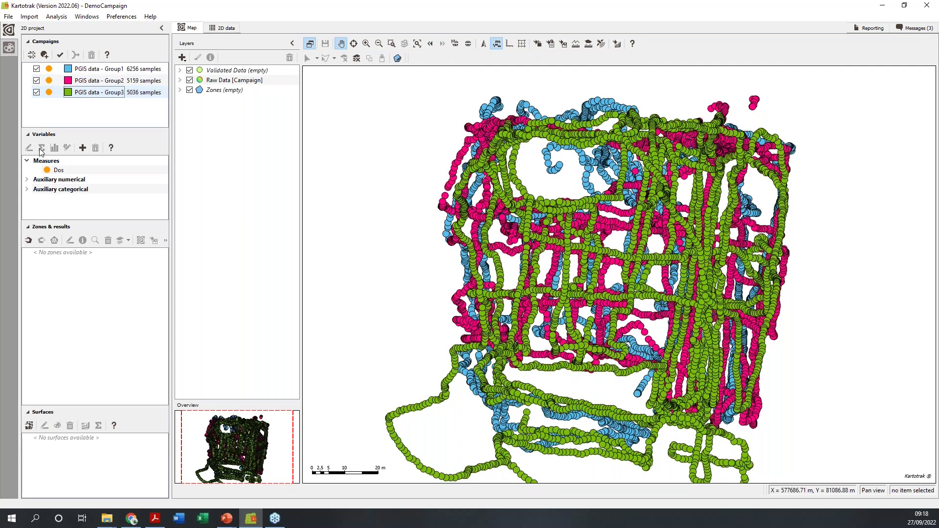
- Select the Group3 campaign and examine its highlighted samples in the raw data table, up to where they begin after Group2
left_click(98, 92)
left_click(223, 29)
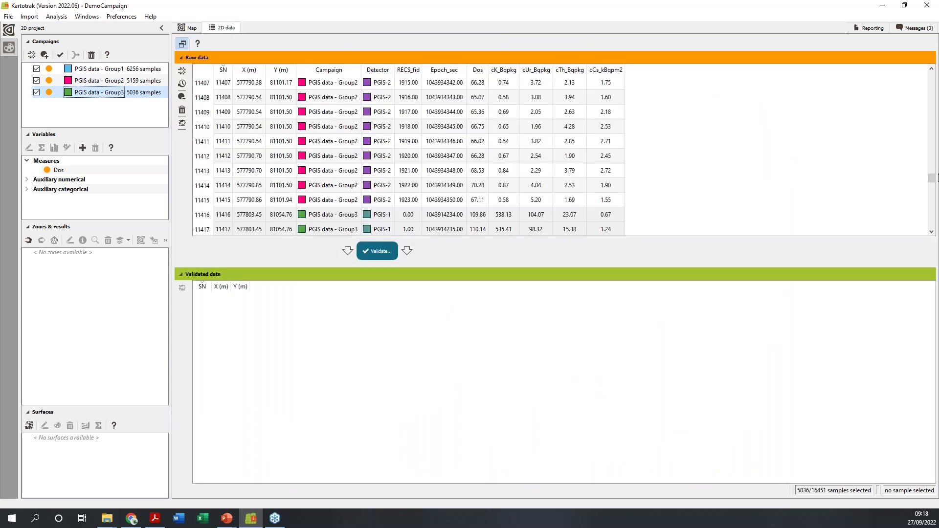
scroll(934, 191, "down", 3)
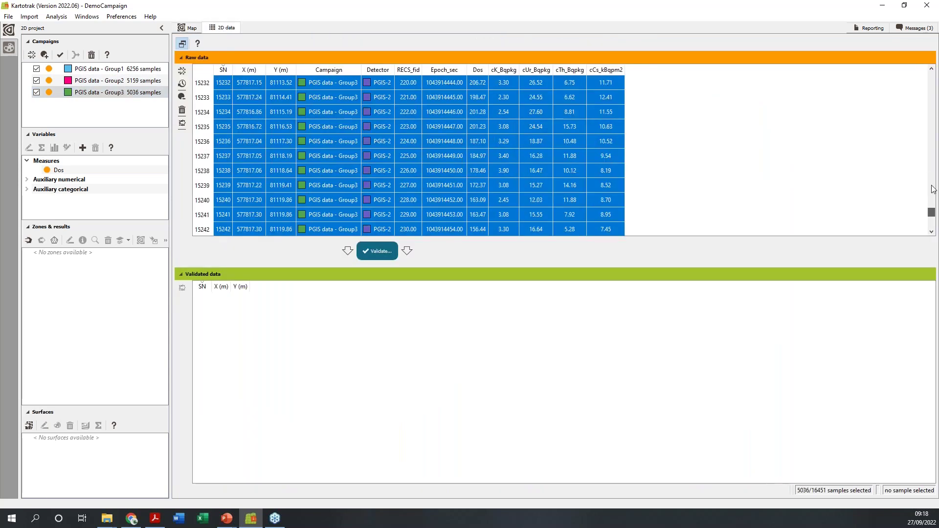
scroll(930, 168, "up", 20)
left_click(930, 168)
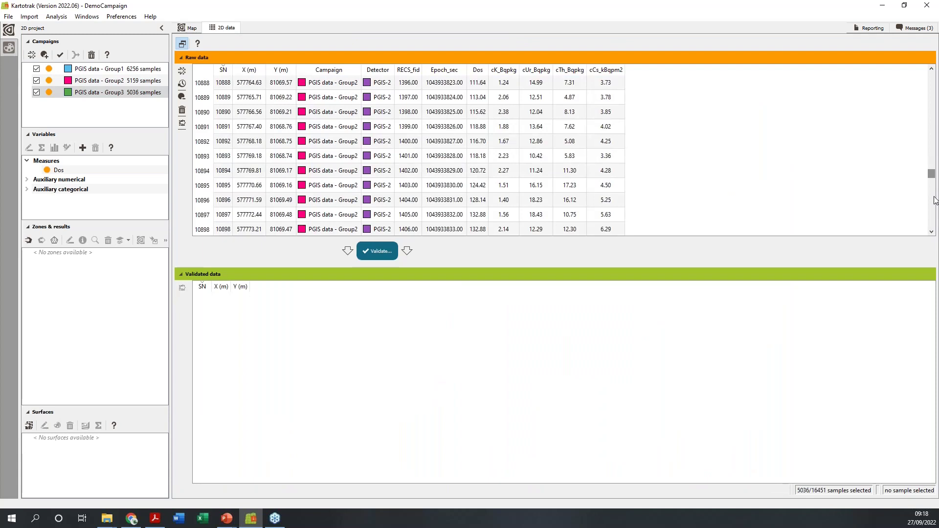
scroll(934, 201, "down", 20)
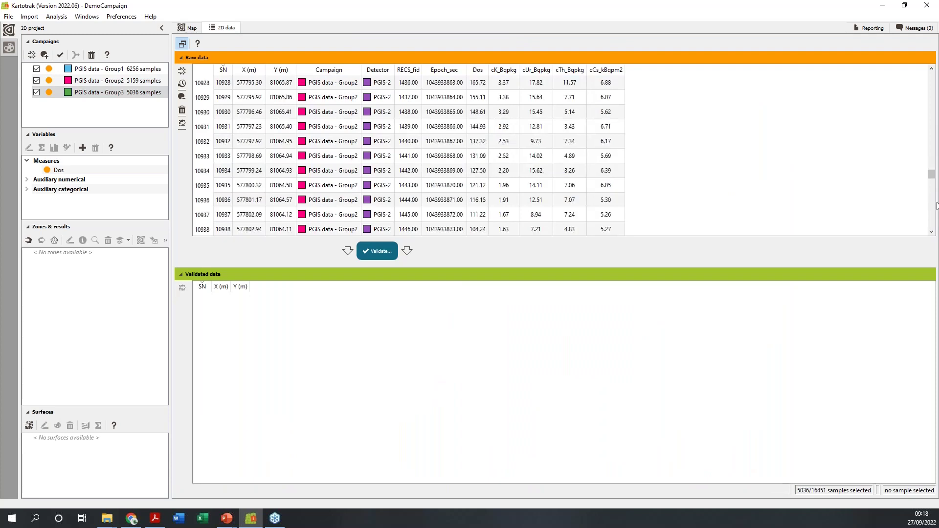
scroll(935, 181, "down", 20)
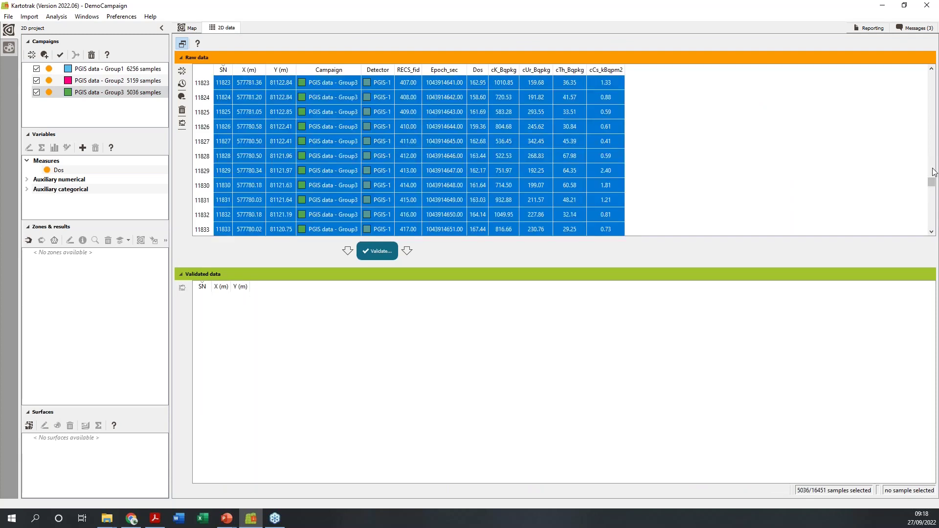
scroll(934, 167, "up", 17)
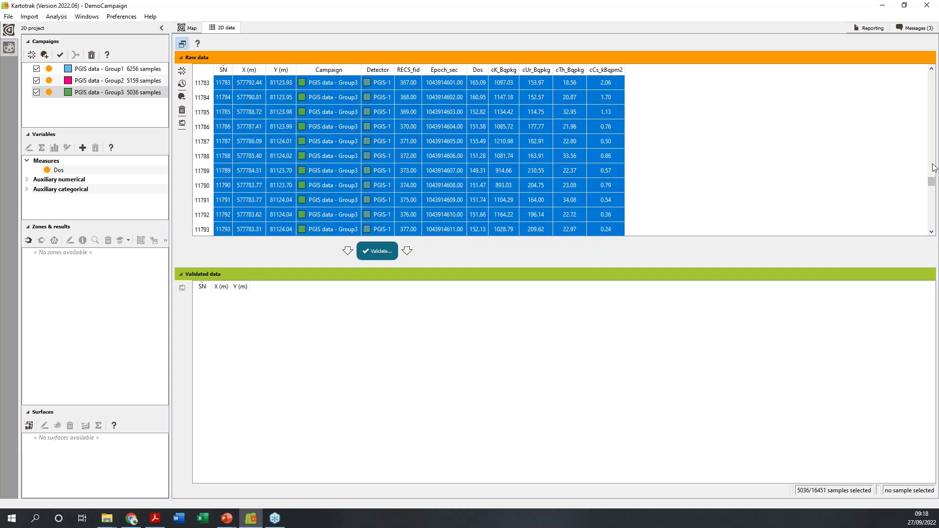
scroll(934, 167, "up", 20)
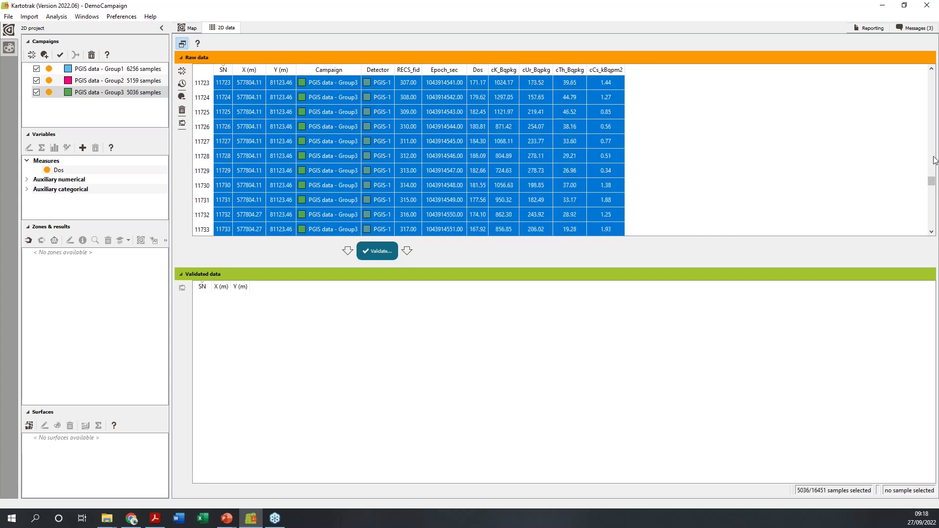
scroll(934, 160, "up", 20)
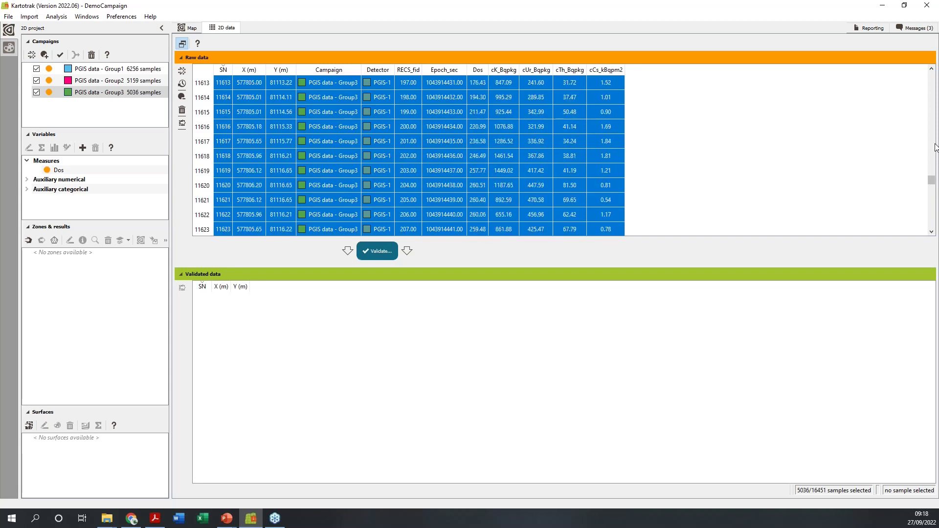
scroll(935, 148, "up", 20)
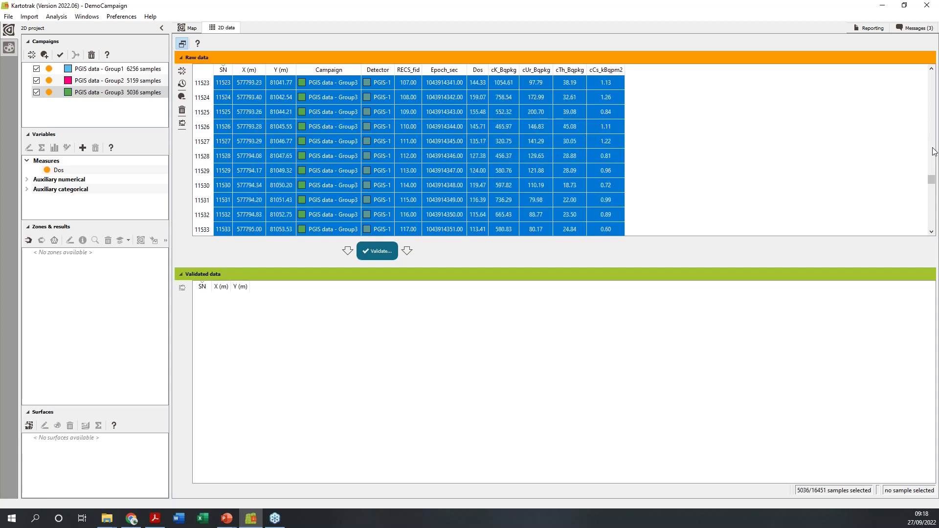
scroll(935, 151, "up", 20)
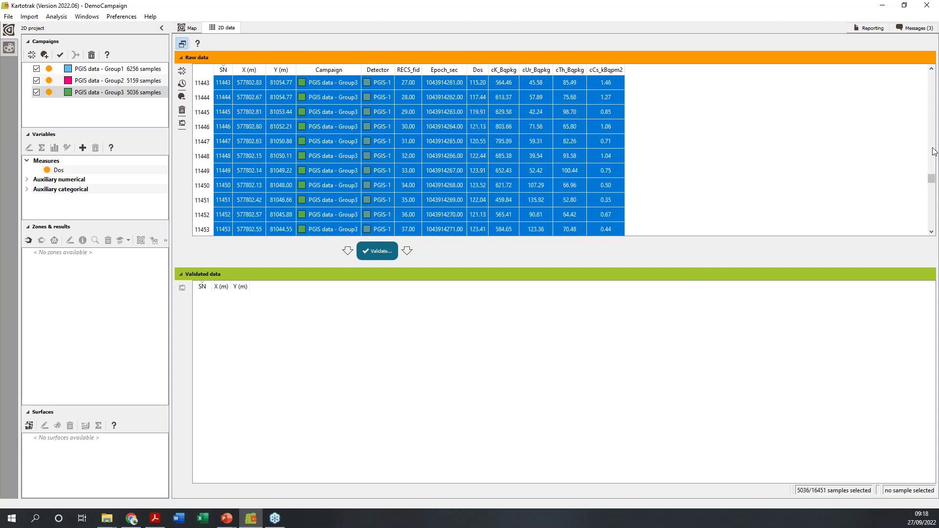
scroll(934, 152, "up", 3)
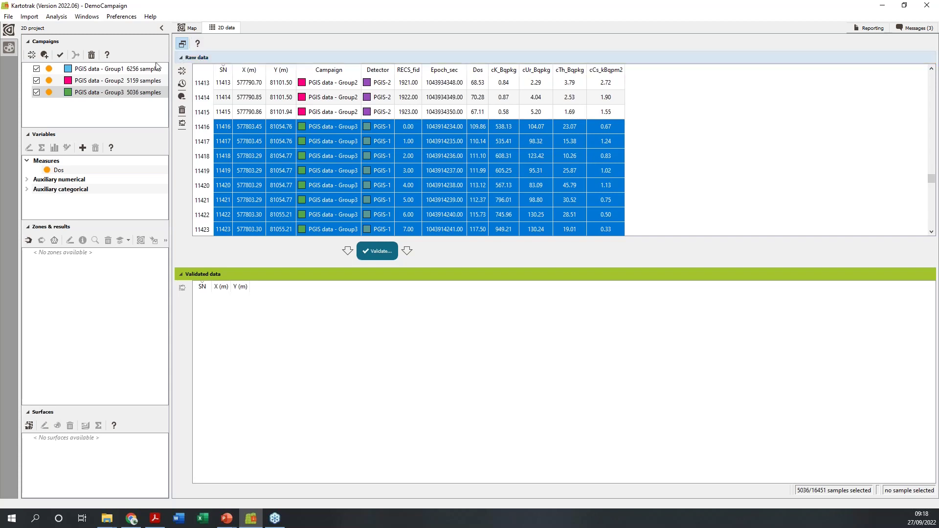
- Start merging the Group2 and Group3 campaigns, cancel at the confirmation and clear the campaign selection
left_click(90, 113)
left_click(96, 82)
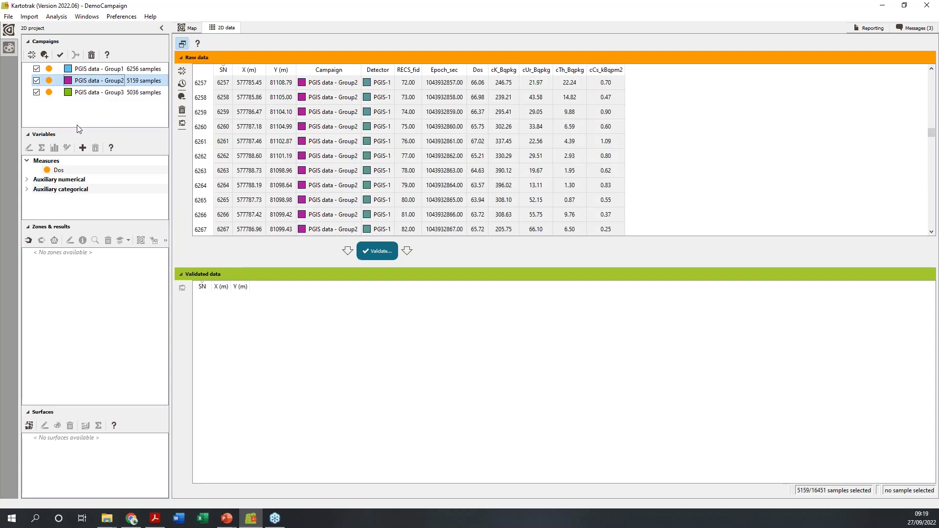
left_click(77, 92, "ctrl")
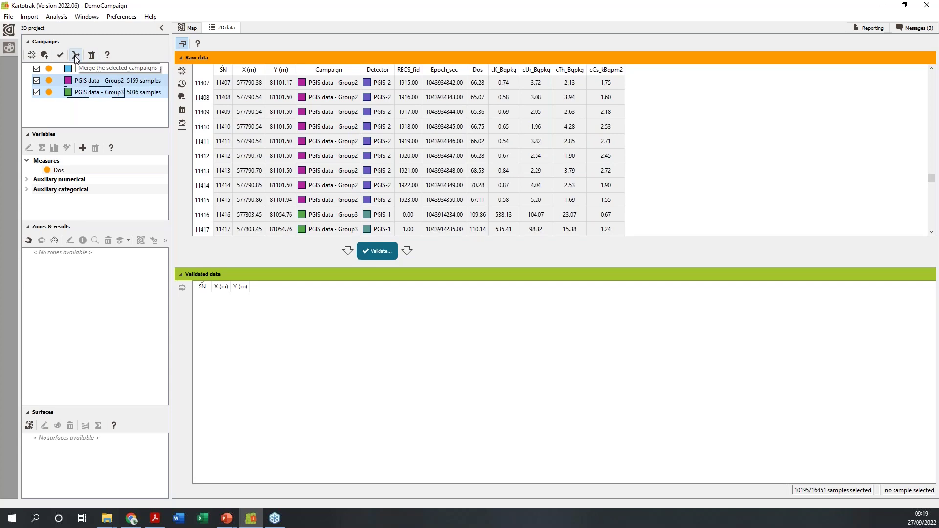
left_click(76, 57)
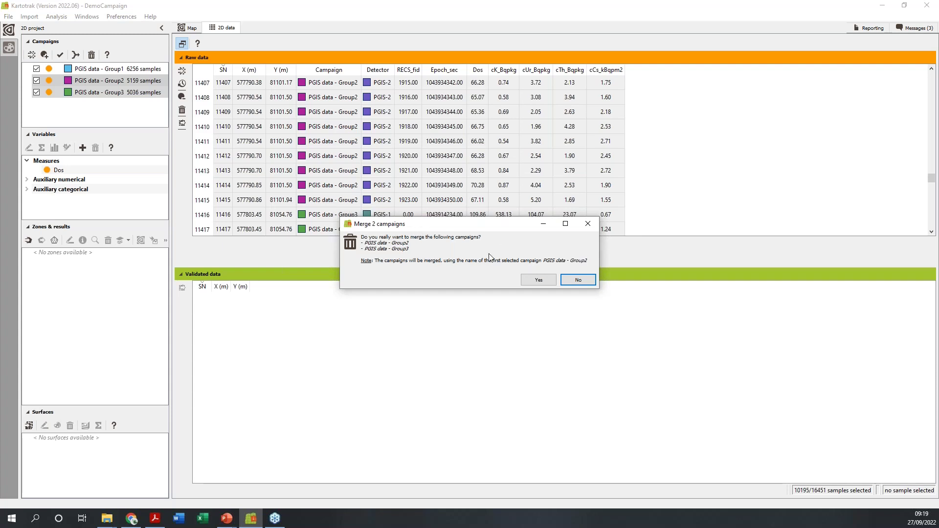
left_click(588, 224)
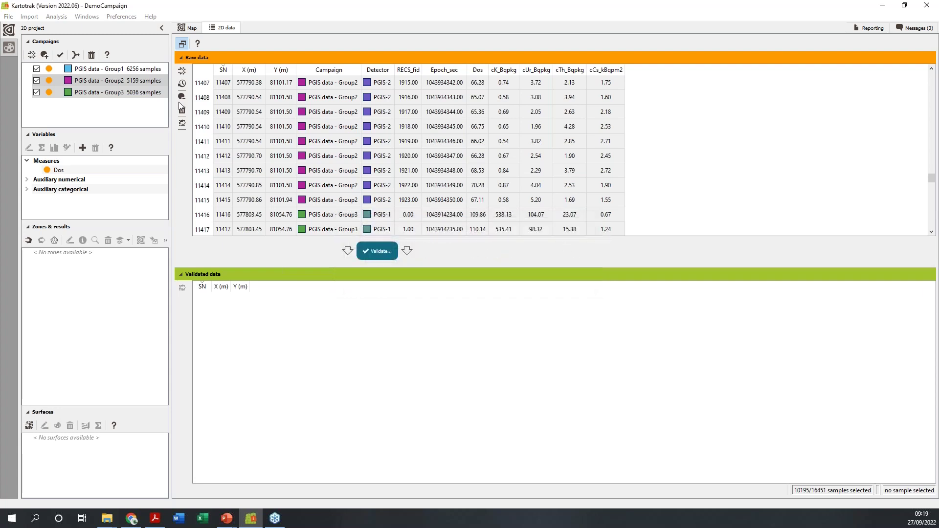
left_click(118, 117)
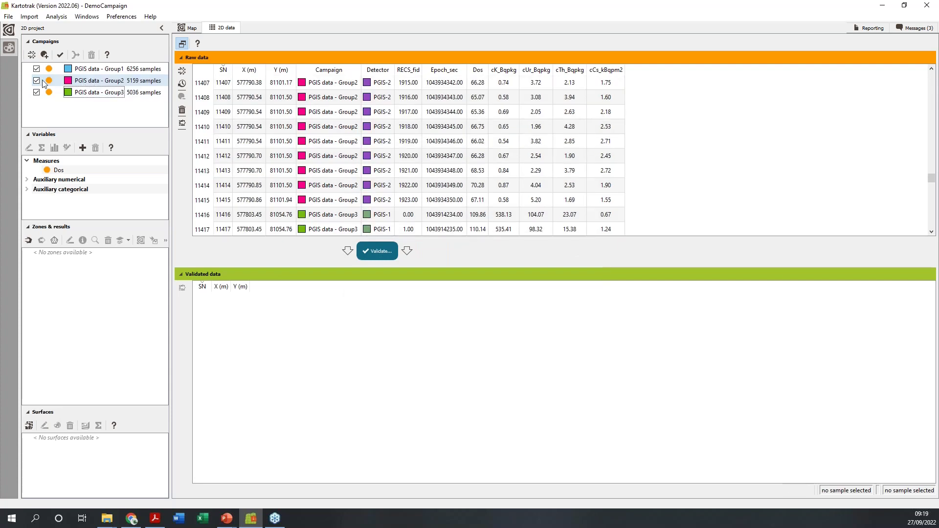
- Return to the map and deactivate the Group2 and Group3 campaigns, keeping only Group1 active
left_click(192, 30)
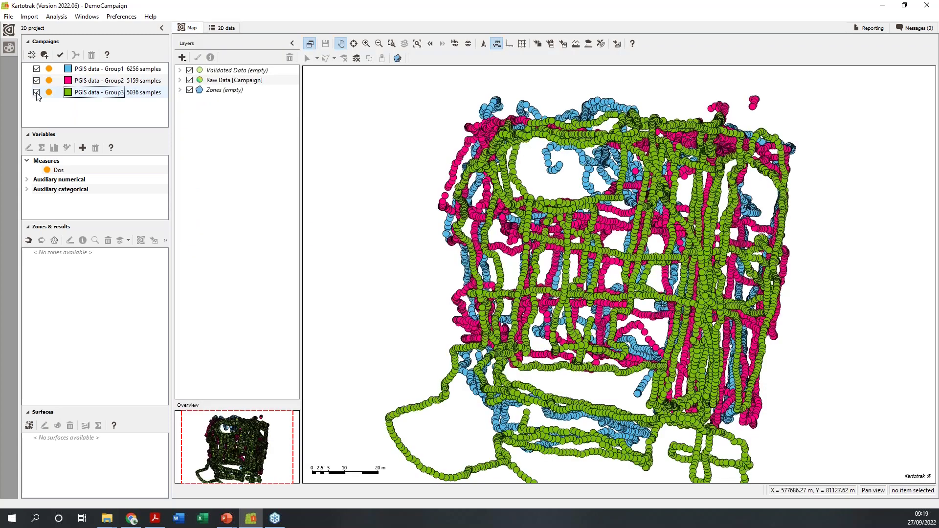
left_click(36, 92)
left_click(36, 69)
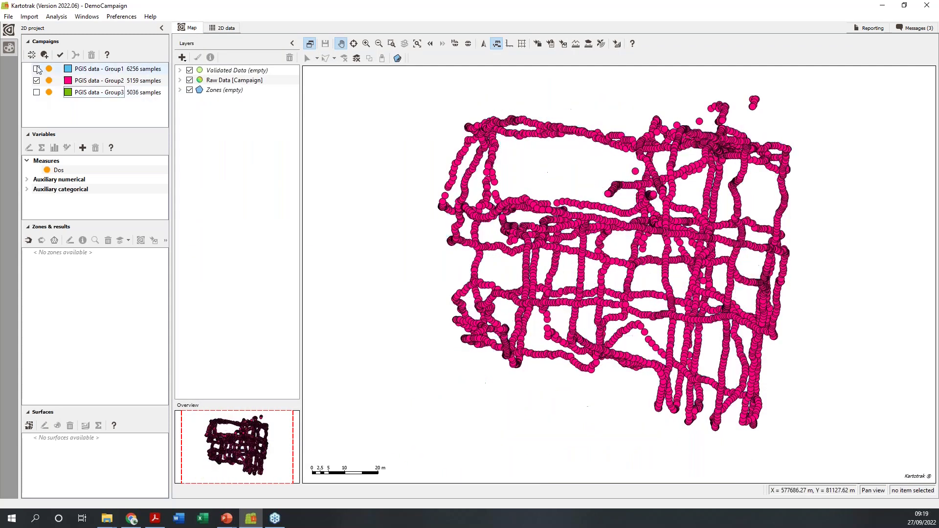
left_click(37, 69)
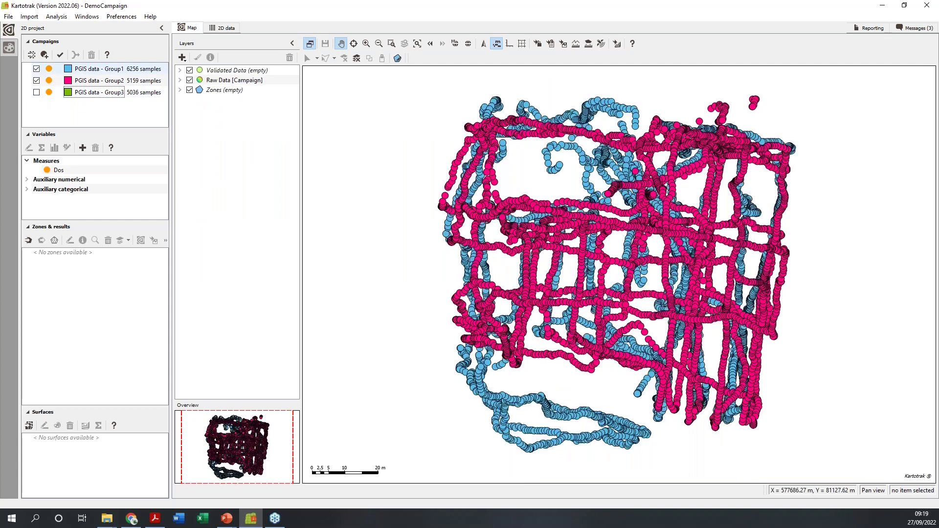
left_click(36, 81)
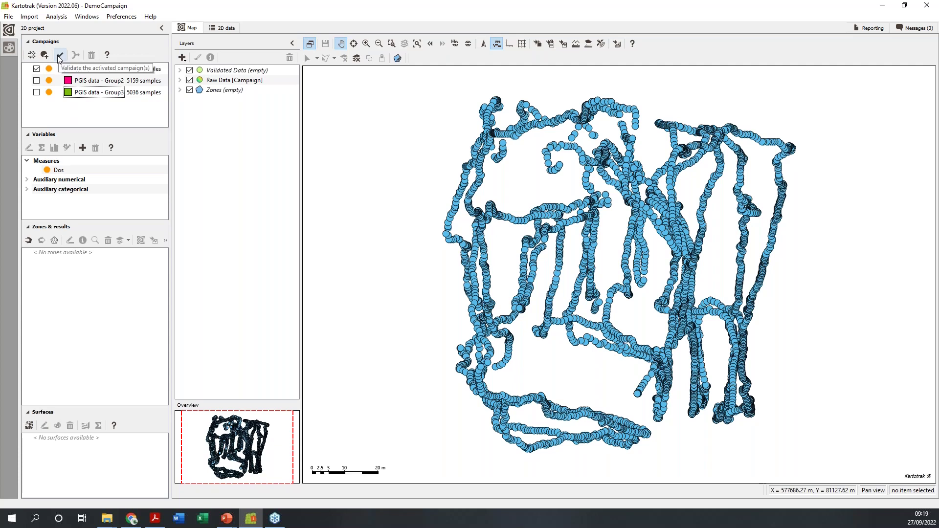
- Validate the Group1 campaign's raw data with the distance between two samples set to 0, and deactivate the campaign
left_click(224, 28)
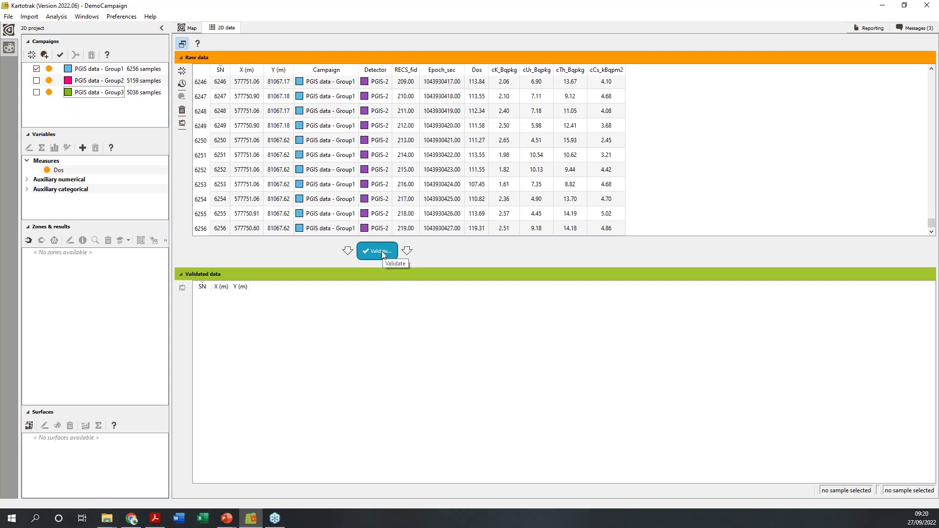
left_click(382, 251)
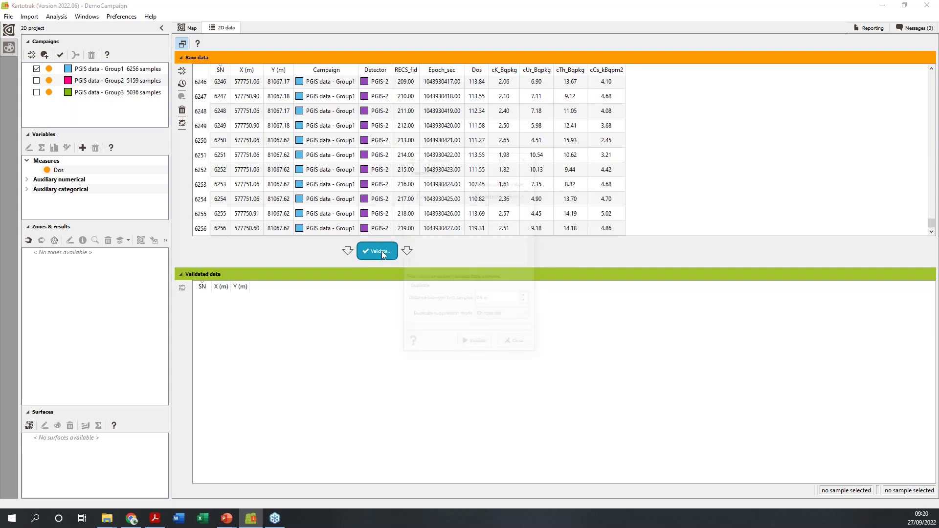
left_click(527, 303)
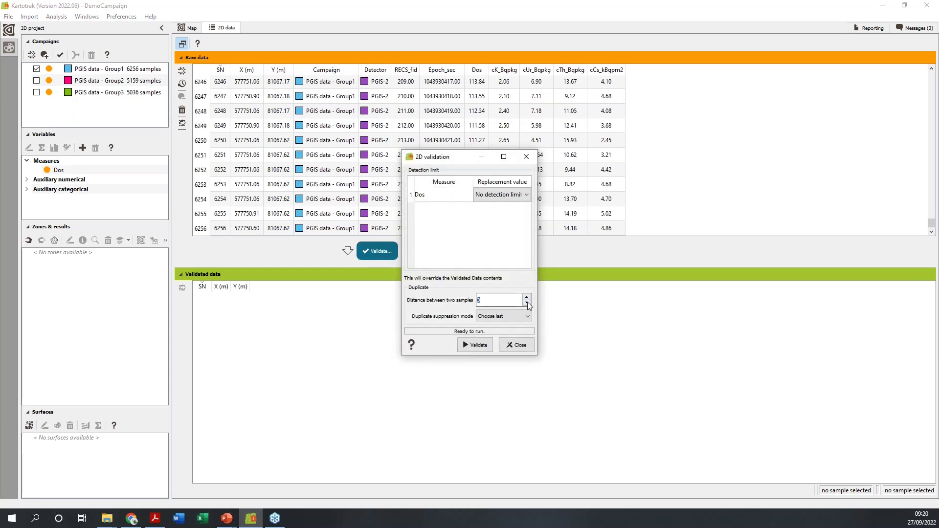
type("0")
left_click(473, 345)
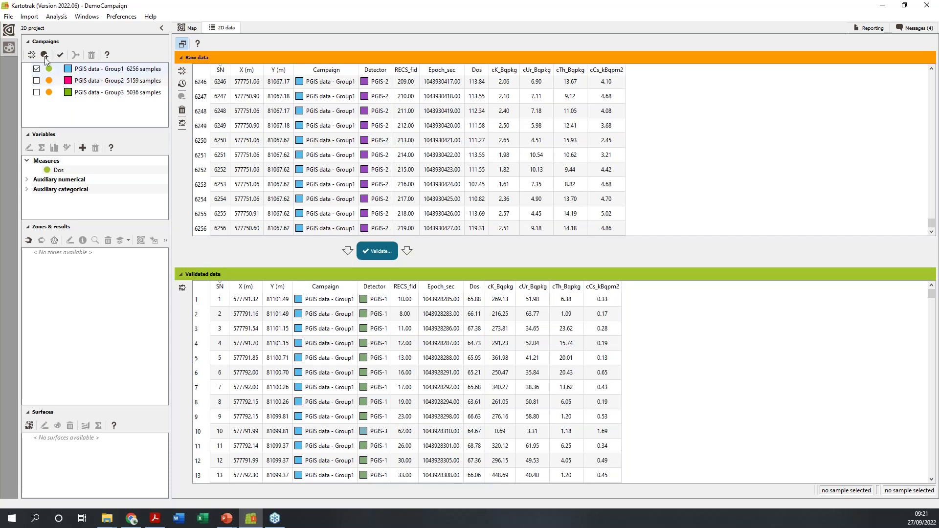
left_click(37, 69)
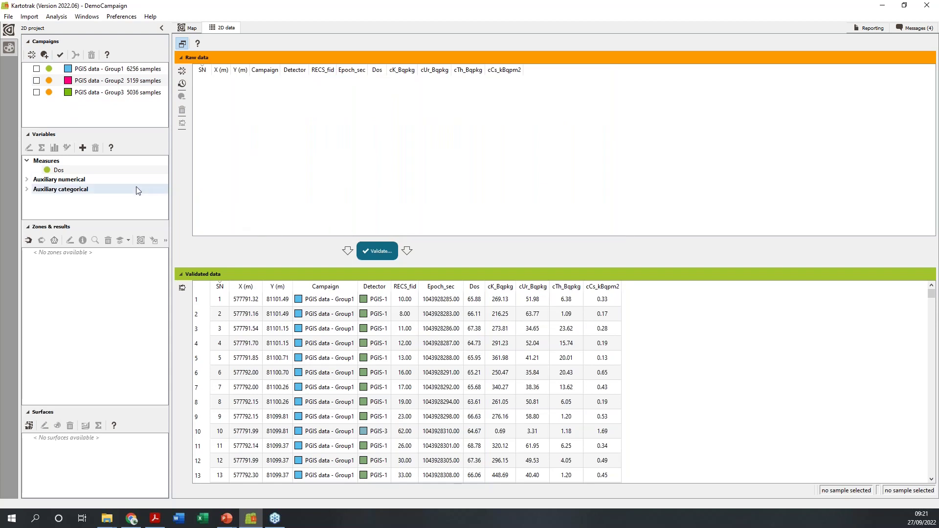
- Delete the PGIS data Group1, Group2 and Group3 campaigns from the project
left_click(33, 57)
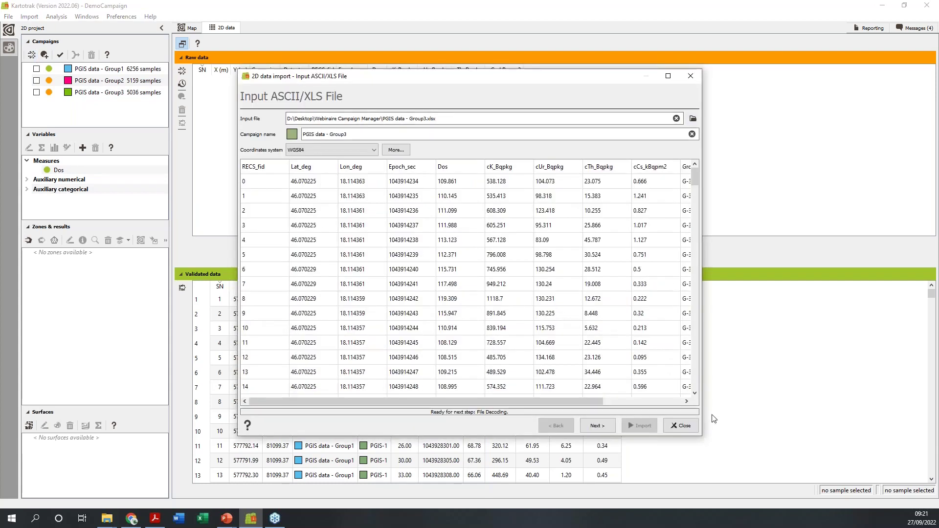
left_click(689, 429)
left_click(92, 93, "shift")
left_click(92, 55)
left_click(492, 289)
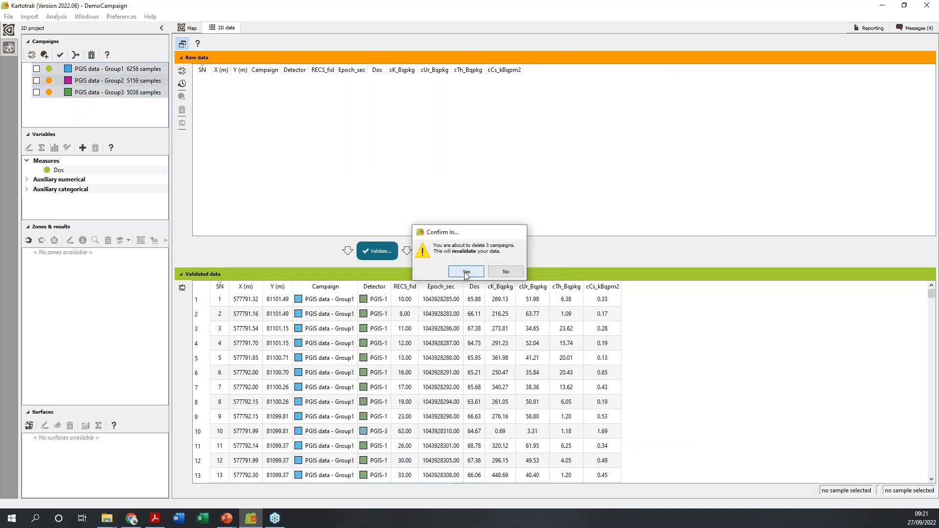
left_click(466, 272)
- Start a new 2D data import with All PGIS data.xlsx as input file and accept its decoding options
left_click(31, 55)
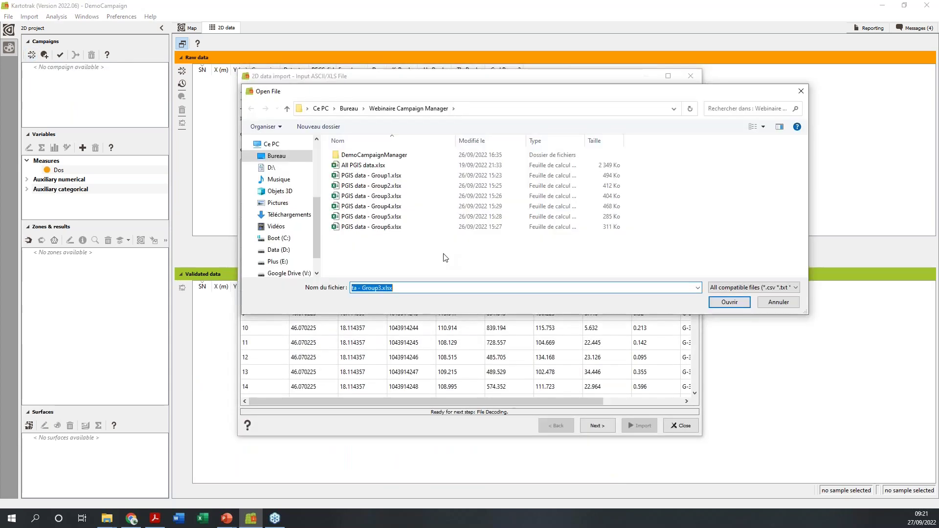
left_click(372, 165)
left_click(719, 302)
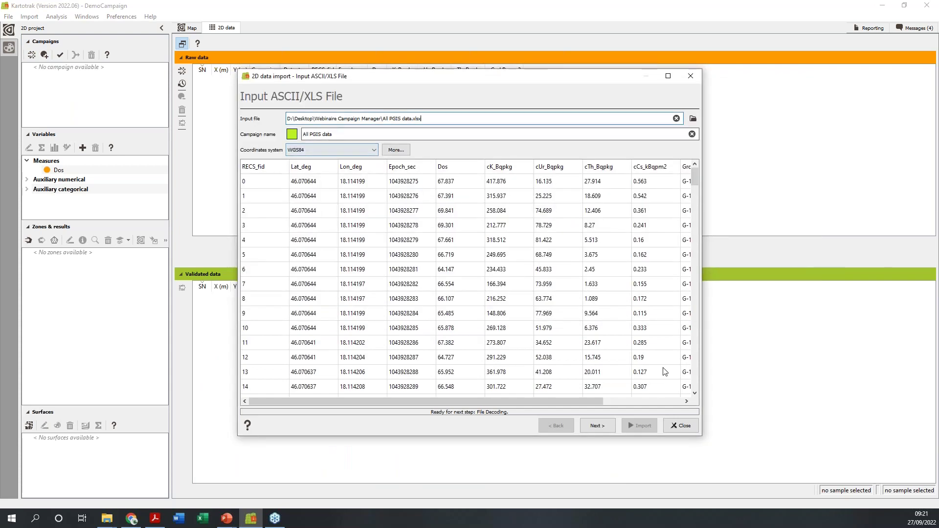
left_click(603, 428)
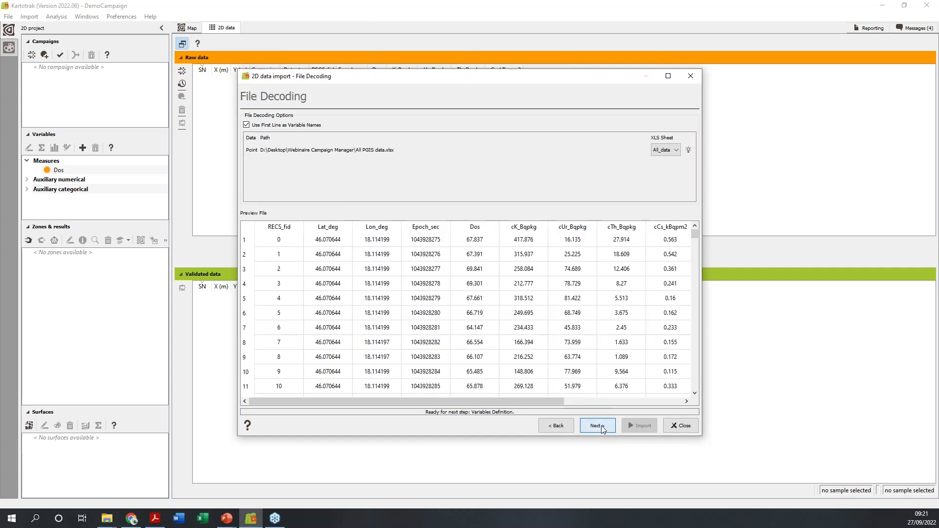
left_click(598, 425)
- Include the Group variable, set its role to Campaign name and import the data
scroll(366, 217, "down", 1)
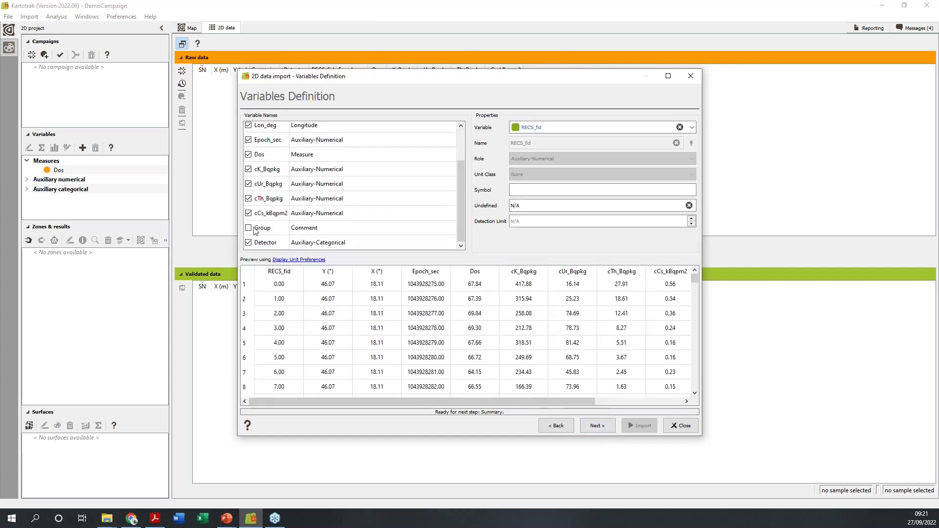
left_click(249, 229)
left_click_drag(401, 401, 543, 402)
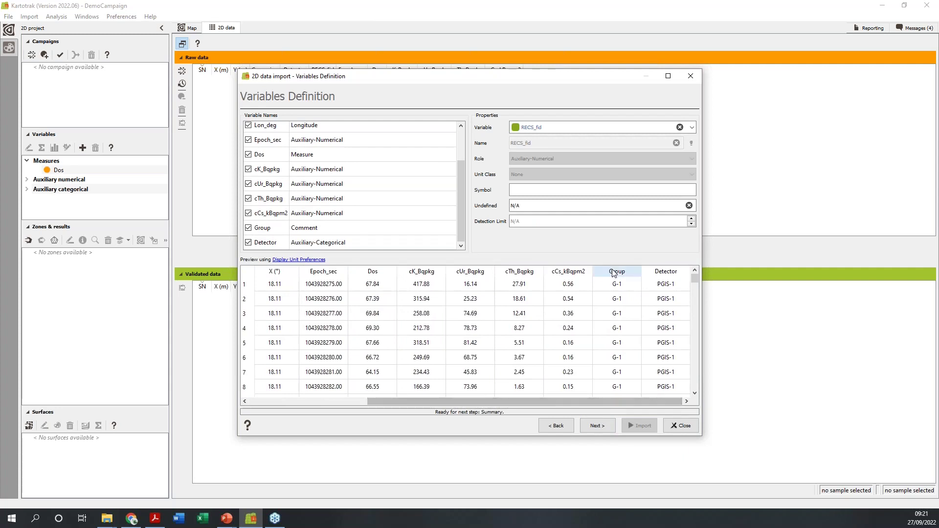
mouse_move(695, 277)
left_mouse_down()
mouse_move(697, 380)
mouse_move(693, 282)
left_mouse_up()
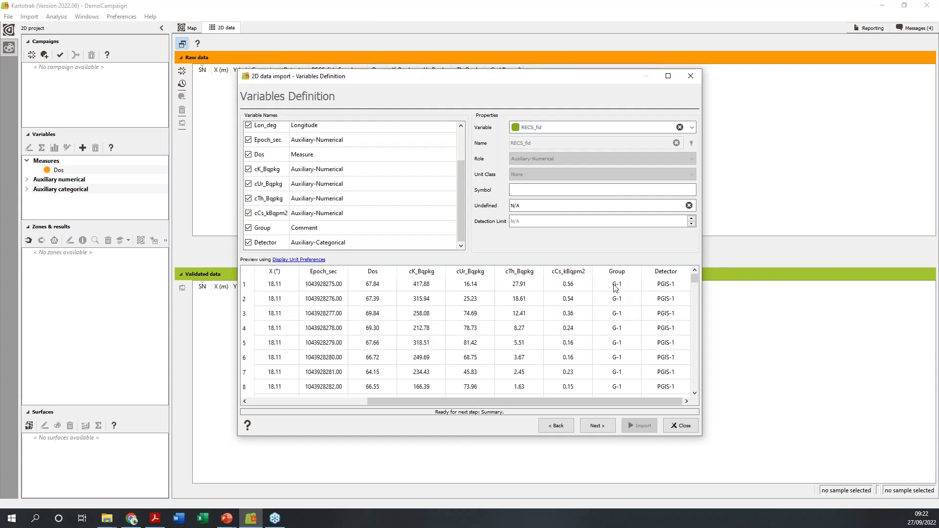
left_click(290, 226)
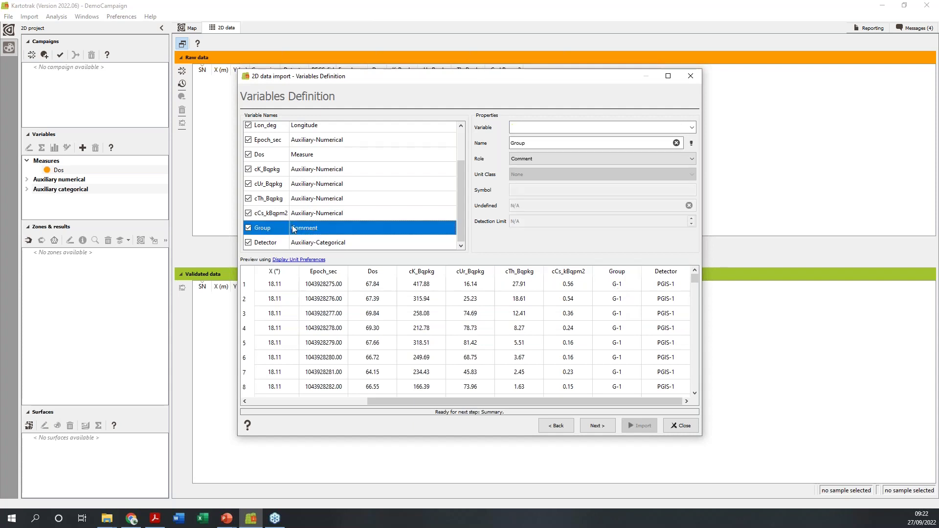
left_click(526, 161)
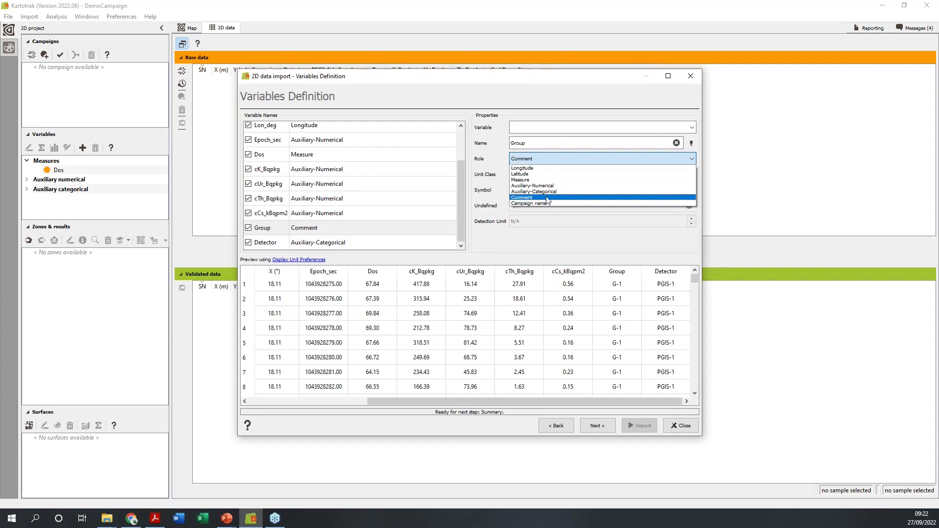
left_click(545, 202)
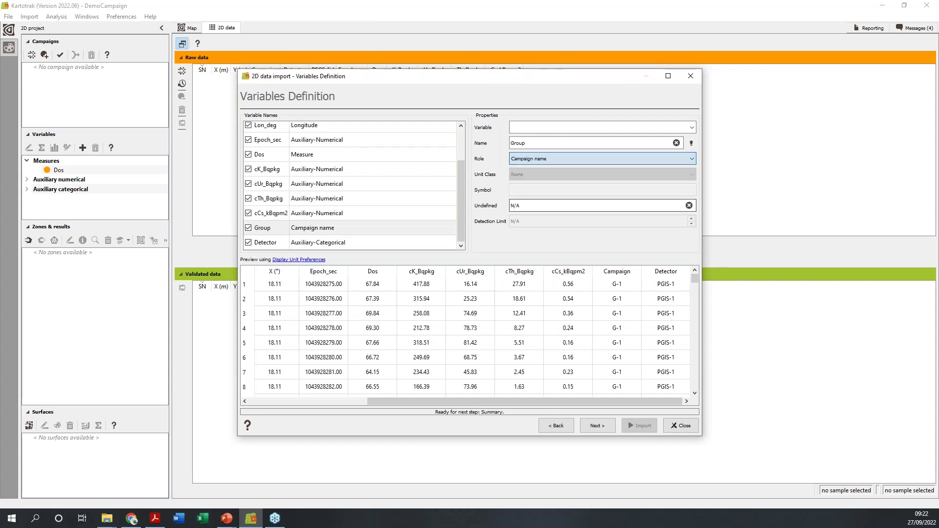
left_click(607, 433)
left_click(641, 427)
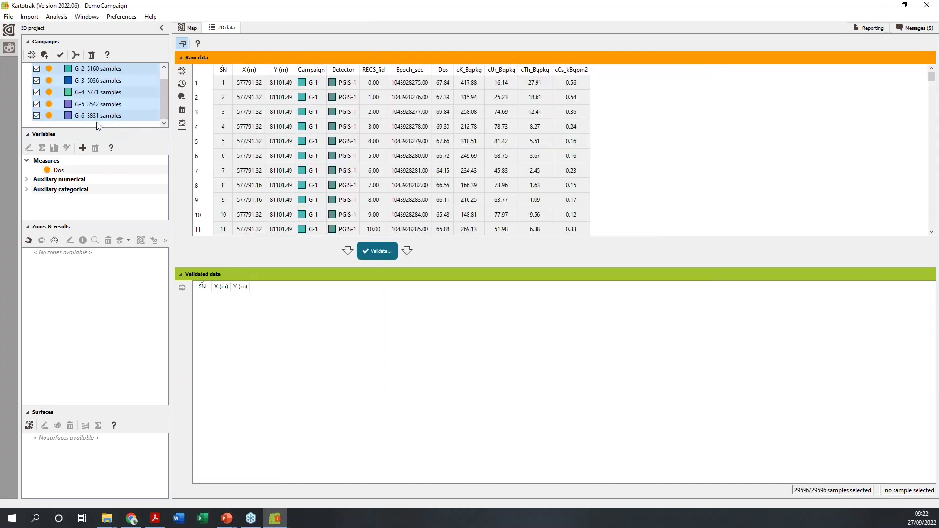
- Change the colour of the G-1 campaign to purple-magenta #aa007f
left_click_drag(167, 101, 163, 81)
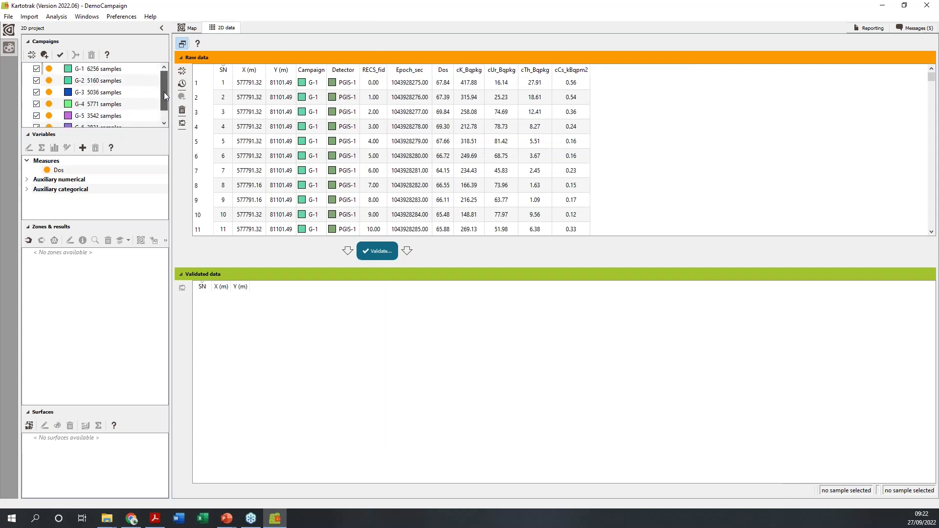
left_click(82, 70)
right_click(71, 68)
left_click(95, 83)
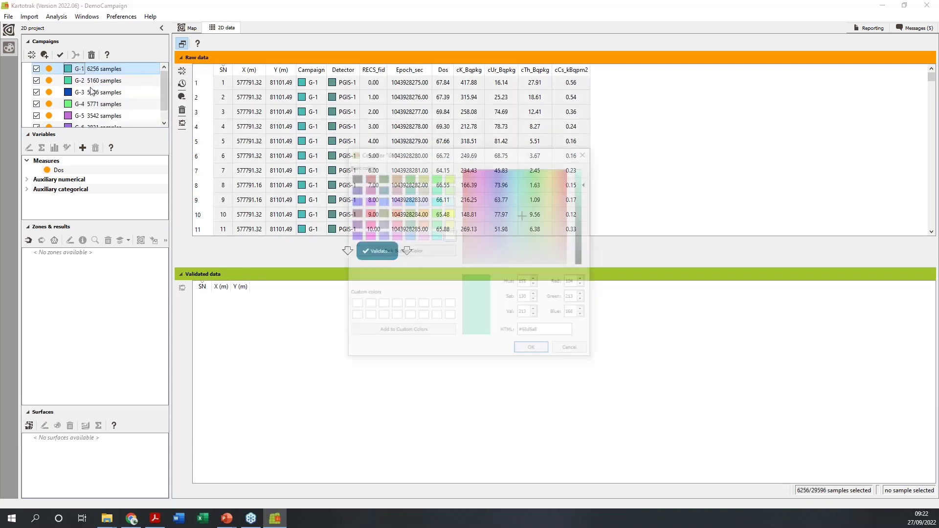
left_click(367, 188)
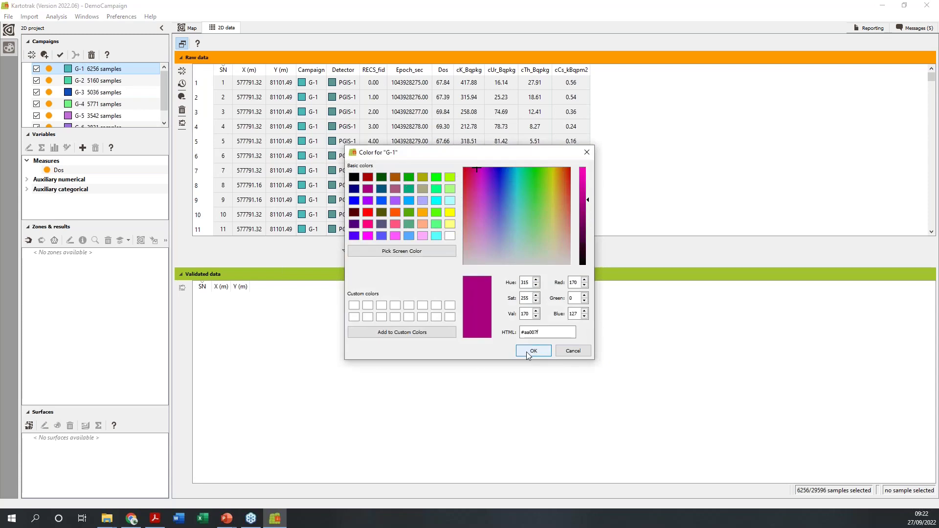
left_click(533, 351)
- Display the campaigns on the map and deactivate G-2 through G-6, keeping only G-1 active
left_click(192, 28)
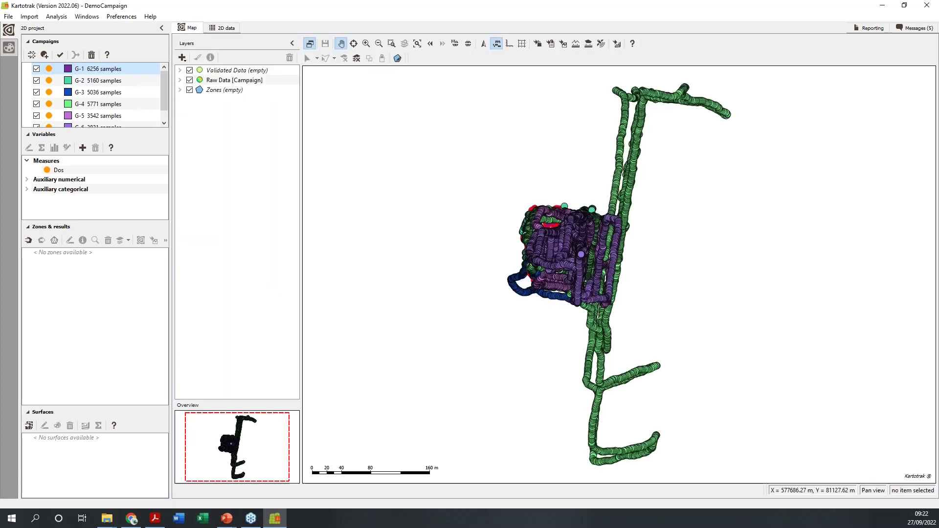
scroll(560, 262, "up", 1)
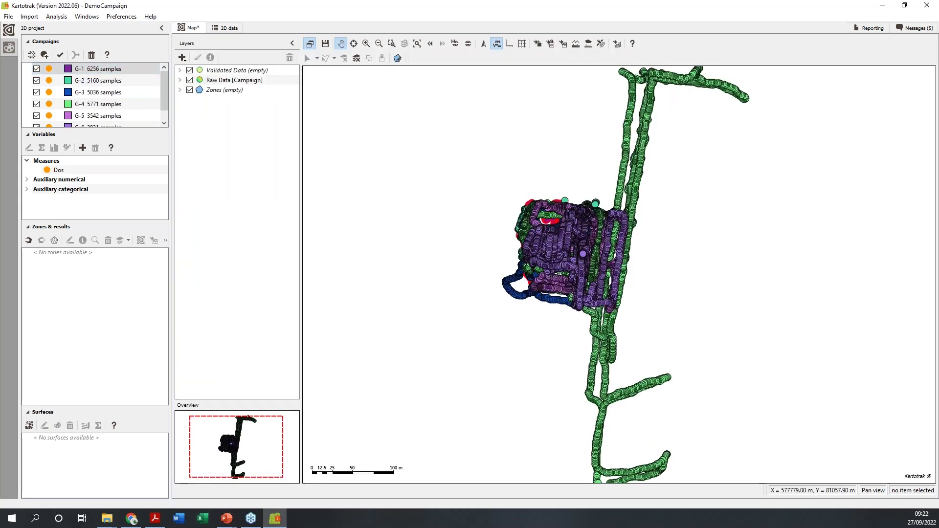
scroll(562, 262, "up", 3)
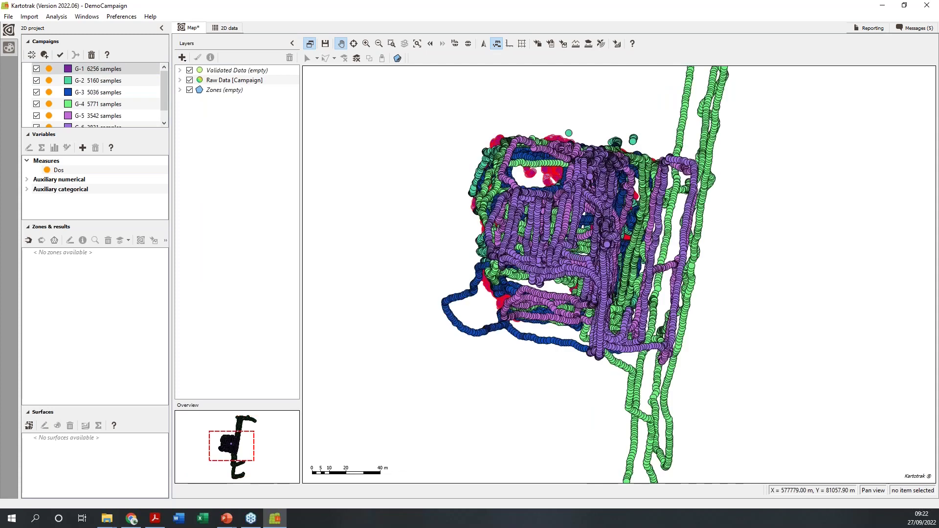
scroll(545, 257, "up", 2)
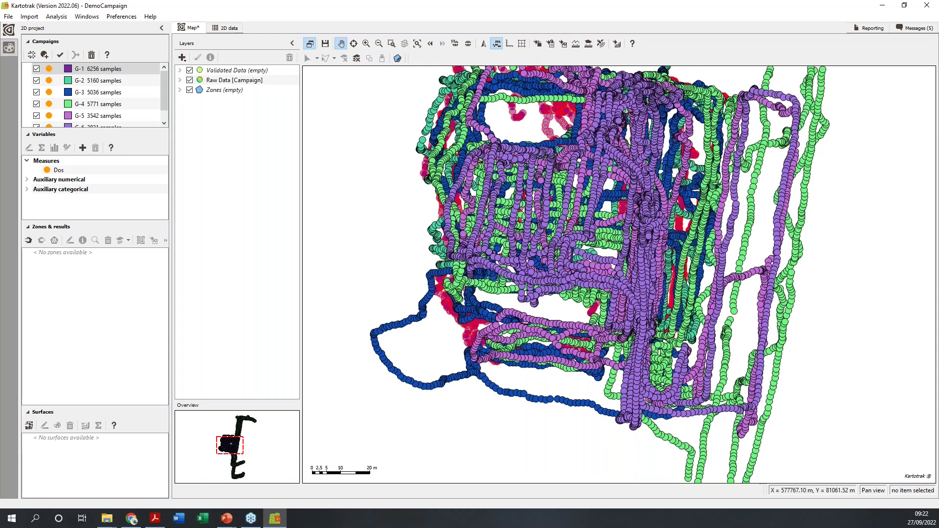
left_click(36, 91)
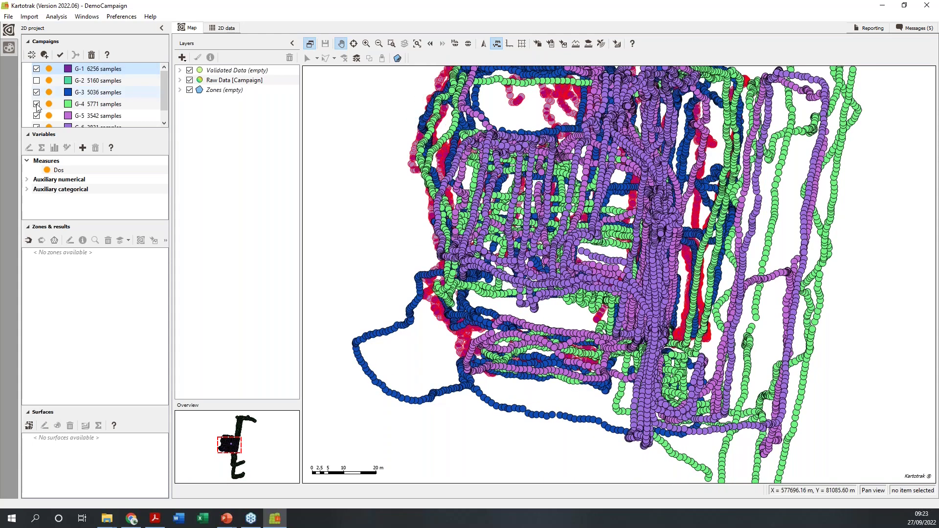
left_click(37, 104)
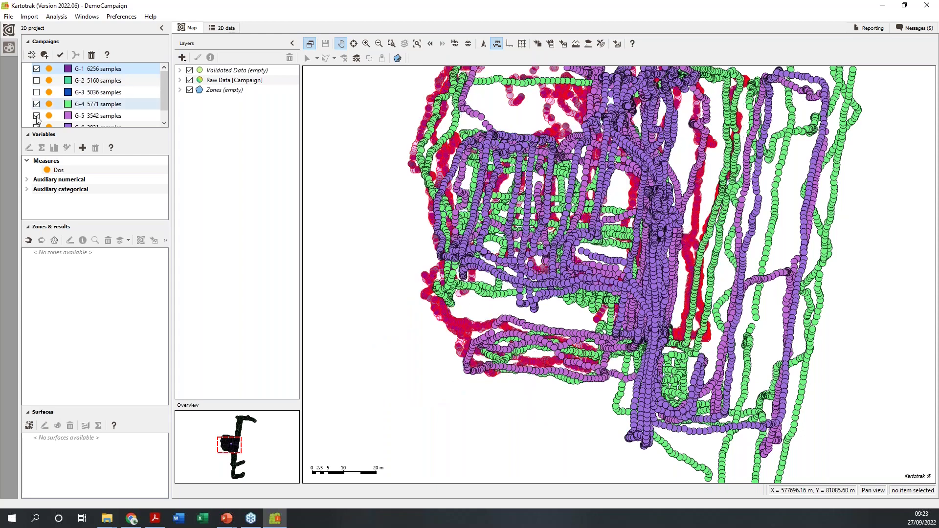
left_click(37, 117)
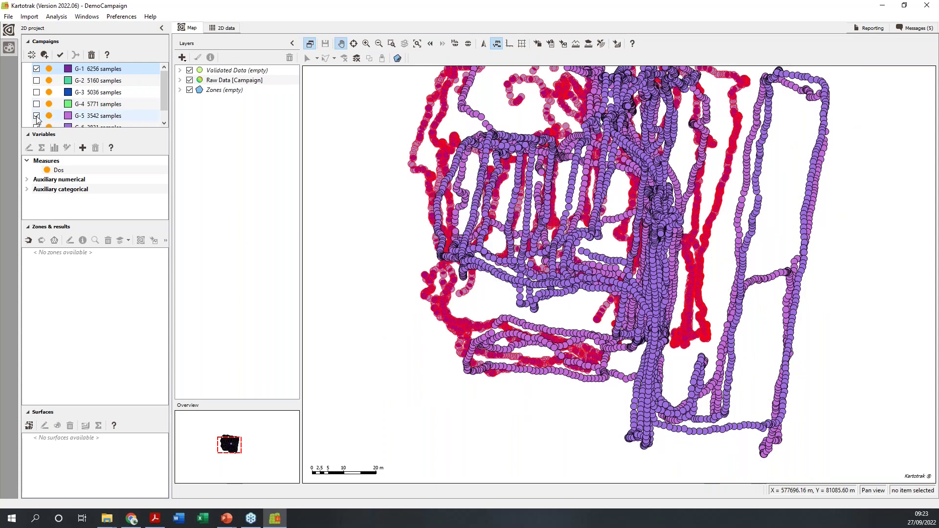
left_click(36, 116)
left_click(37, 126)
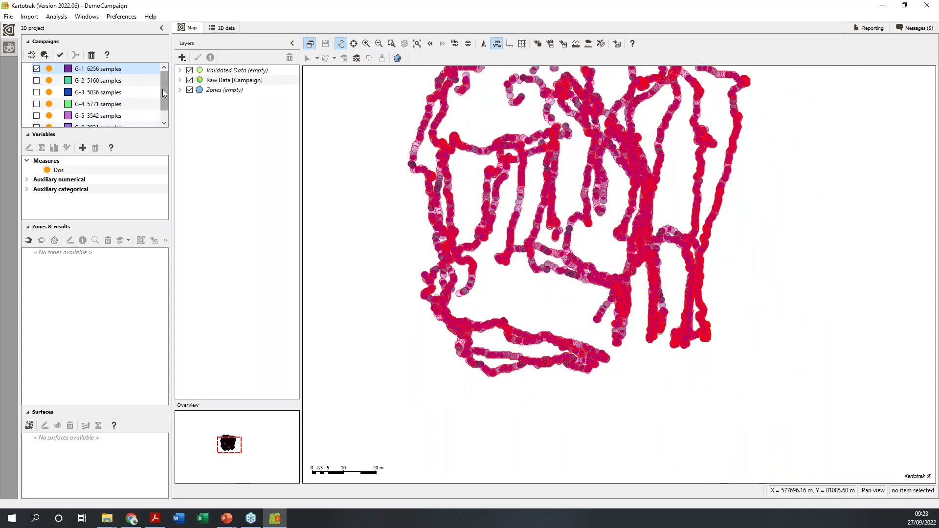
scroll(164, 93, "down", 1)
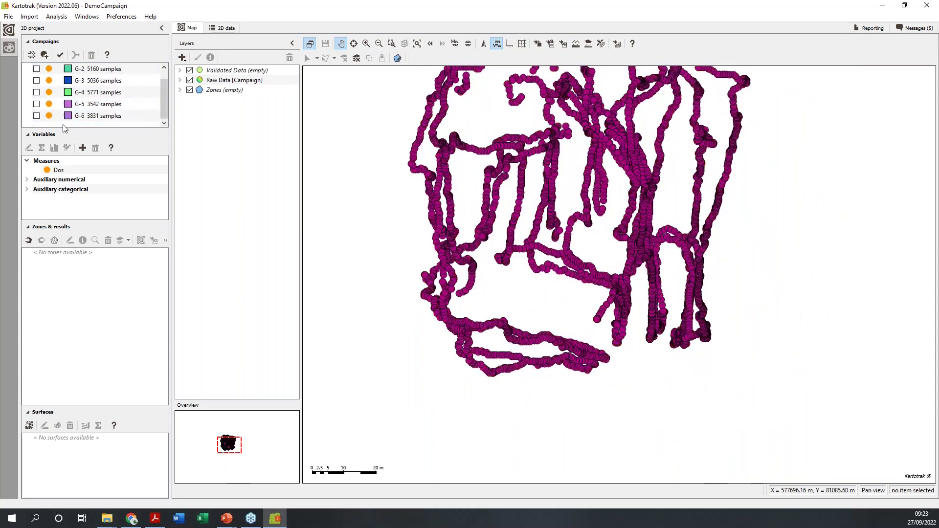
- Validate the G-1 campaign with 0 m between two samples and Choose last as duplicate suppression mode
left_click(61, 57)
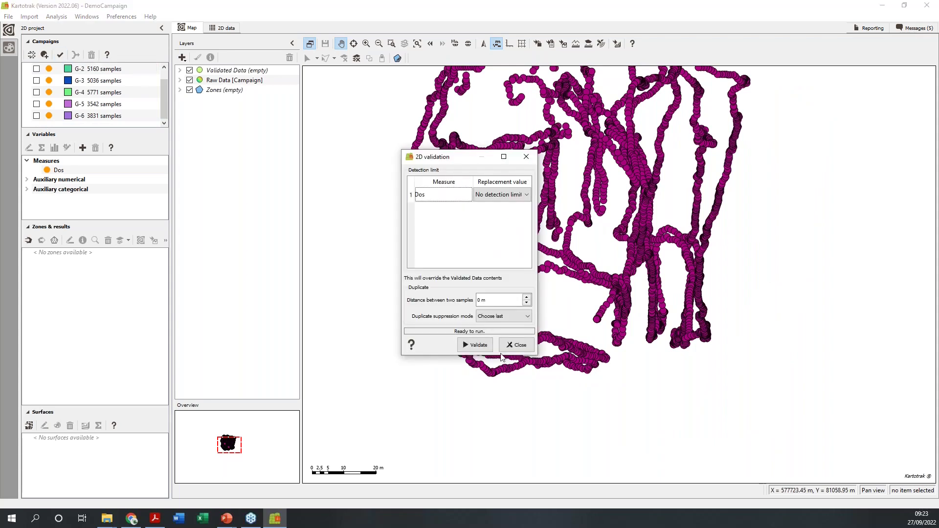
left_click(483, 343)
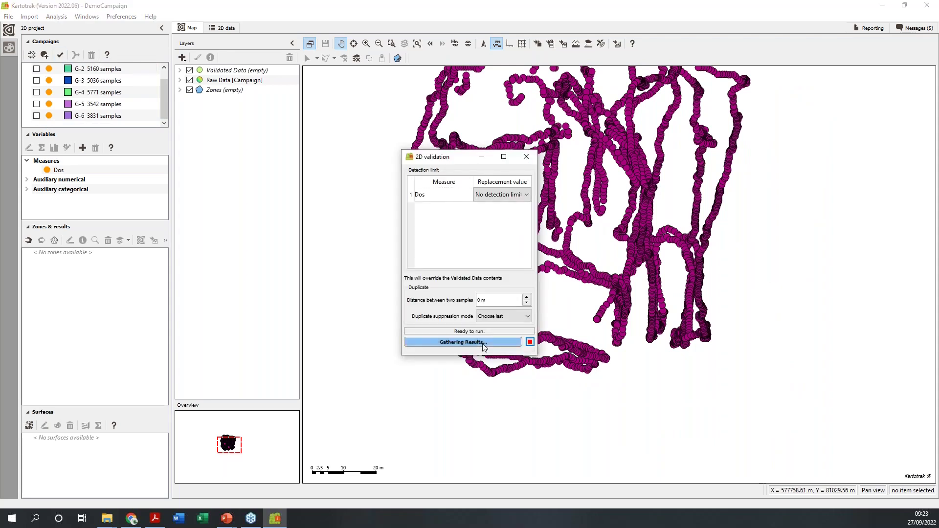
left_click(517, 345)
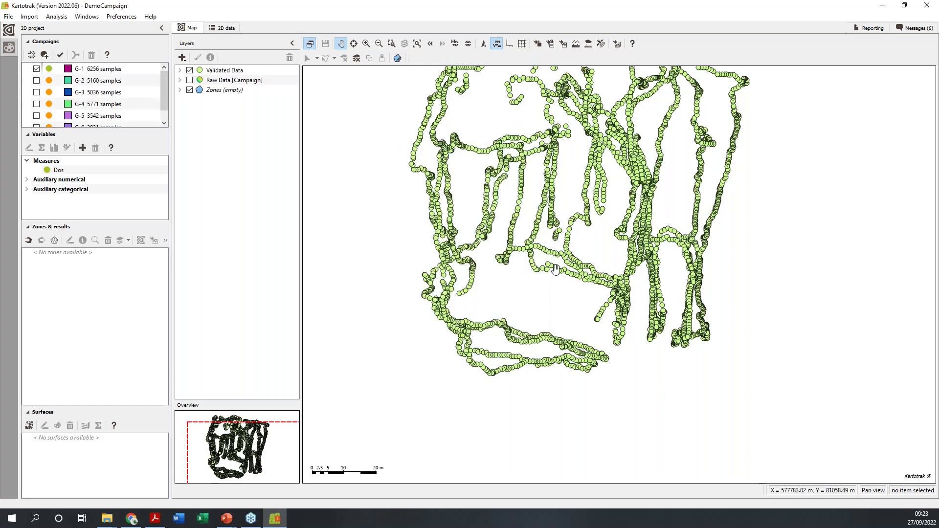
left_click_drag(555, 269, 553, 322)
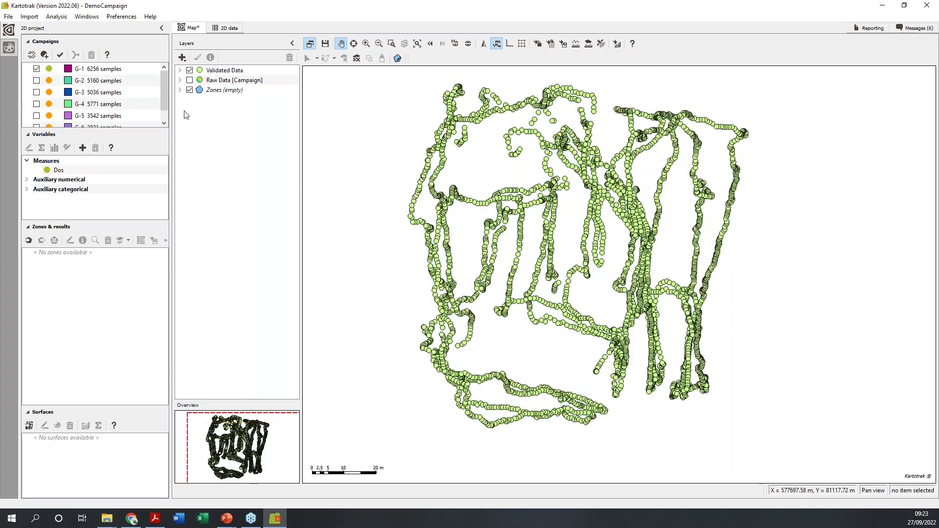
- Examine the duplicates summary and the cluster sample numbers in the 2D validation report messages
left_click(916, 27)
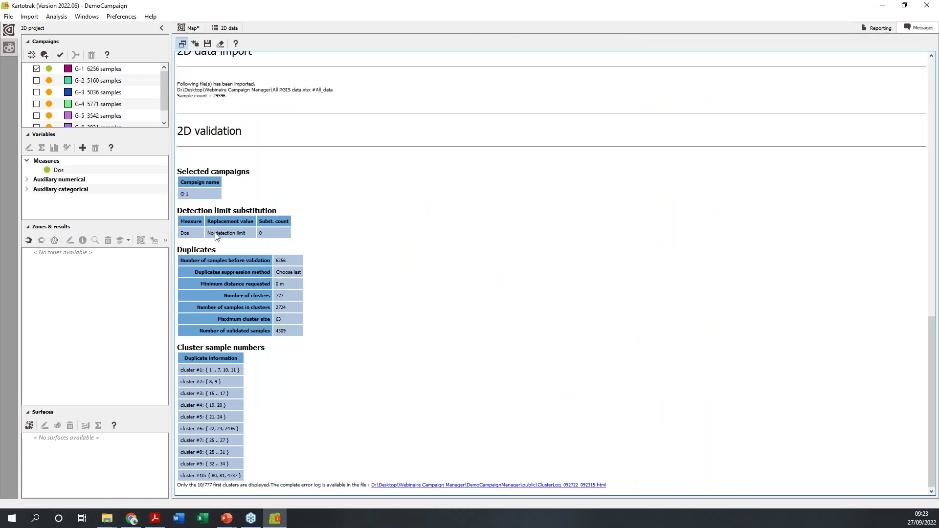
left_click_drag(333, 342, 177, 243)
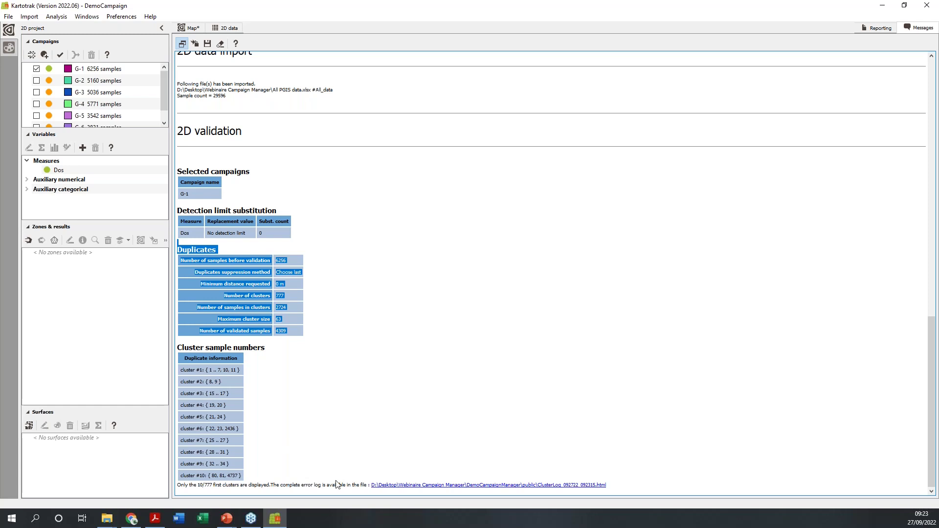
left_click_drag(225, 380, 180, 381)
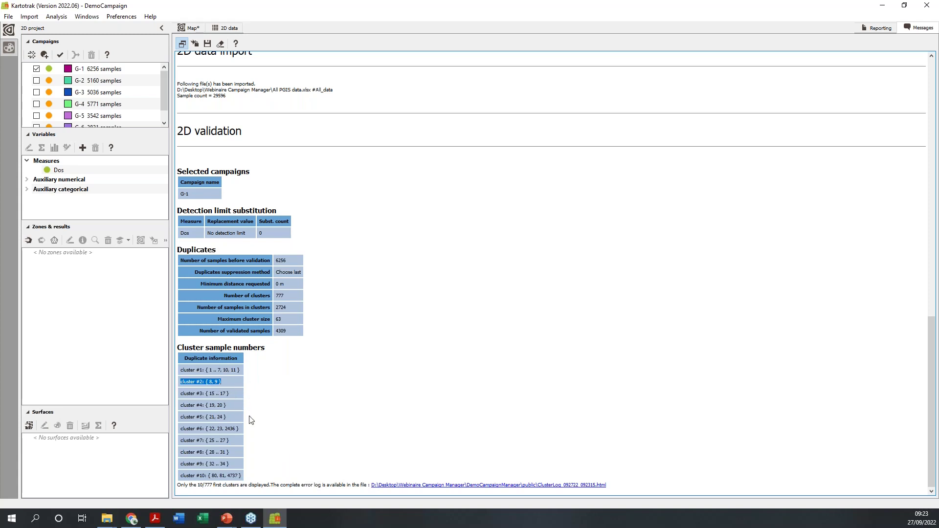
left_click(239, 451)
left_click_drag(237, 451, 178, 449)
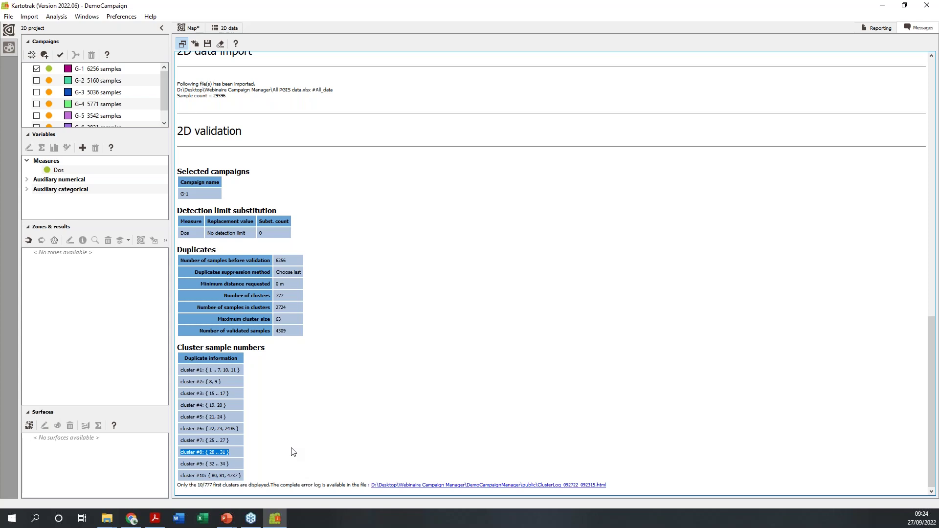
- Return to the map, show the Raw Data layer with its Track display and inspect the G-1 path closely
left_click(190, 29)
left_click(180, 70)
left_click(180, 70)
left_click(180, 80)
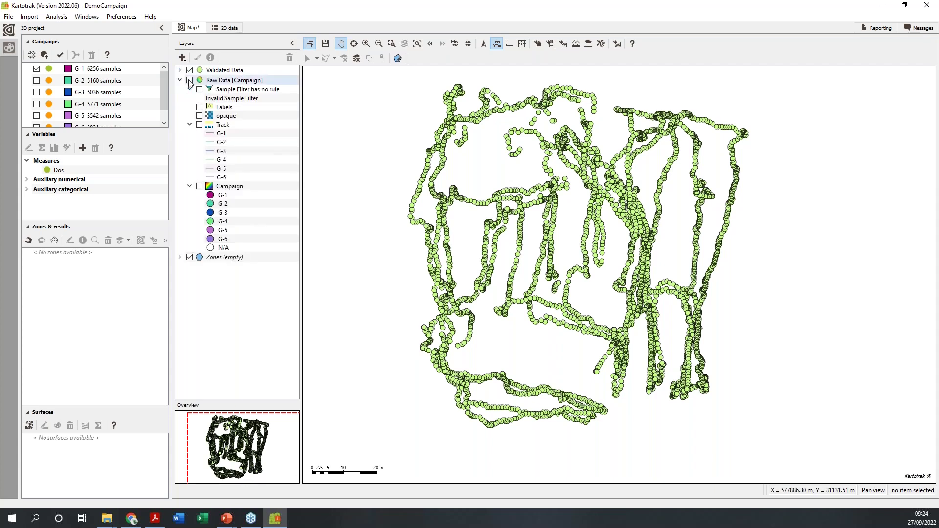
left_click(189, 80)
left_click(199, 125)
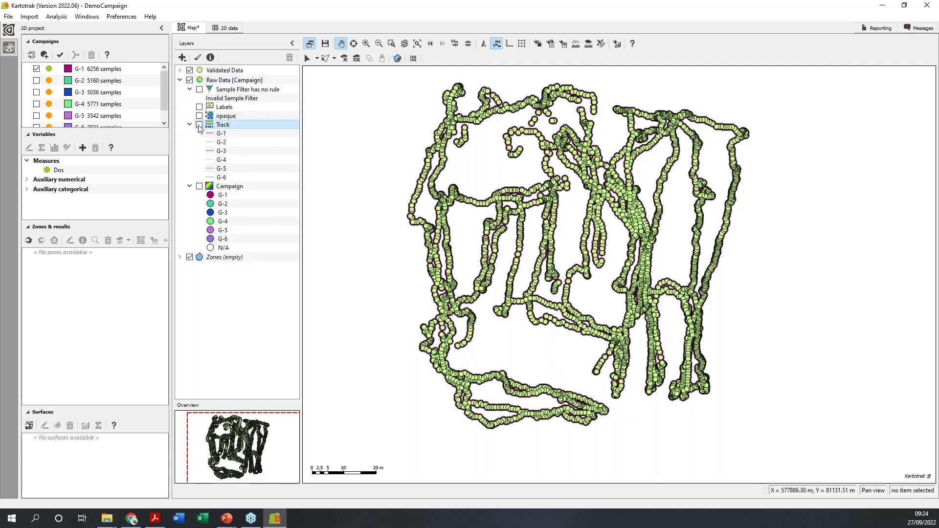
left_click(199, 125)
scroll(543, 167, "up", 3)
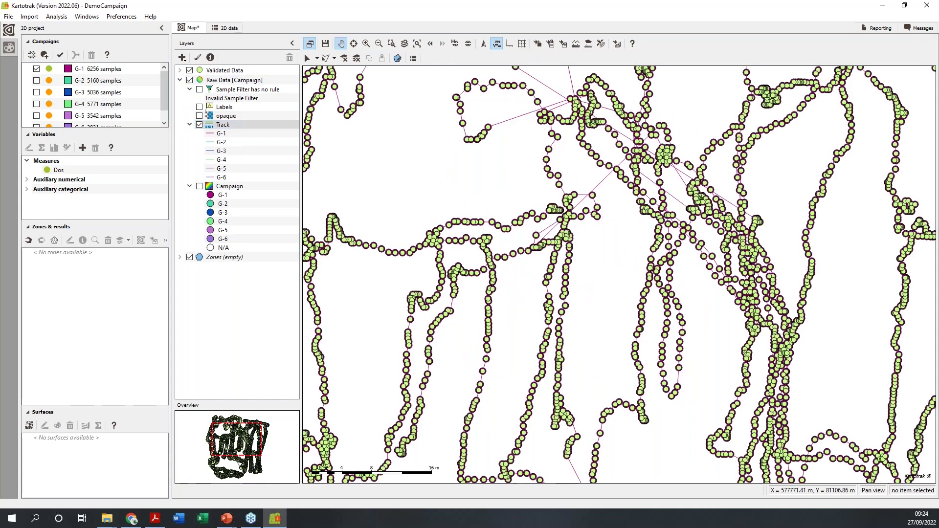
- Examine the G-1 track lines and sample spacing around the crossing paths in the northern part of the map
scroll(577, 198, "down", 2)
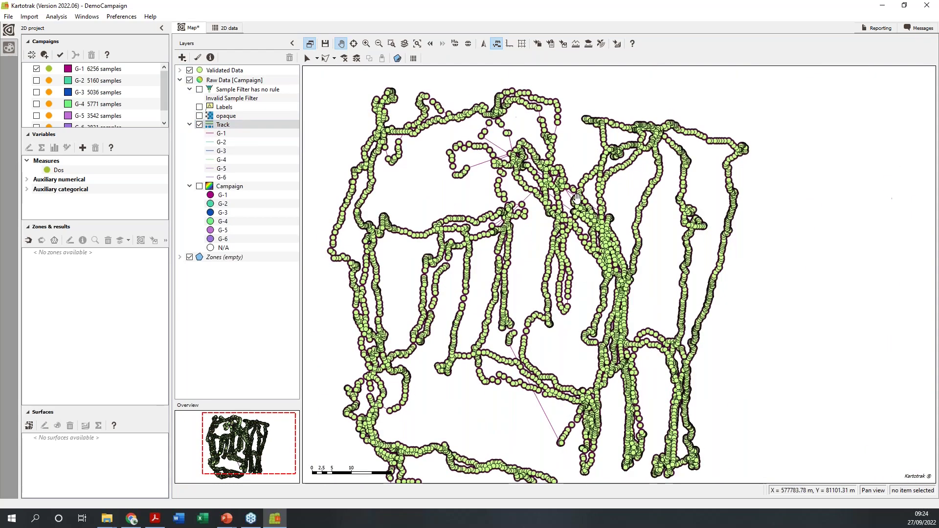
scroll(524, 199, "up", 5)
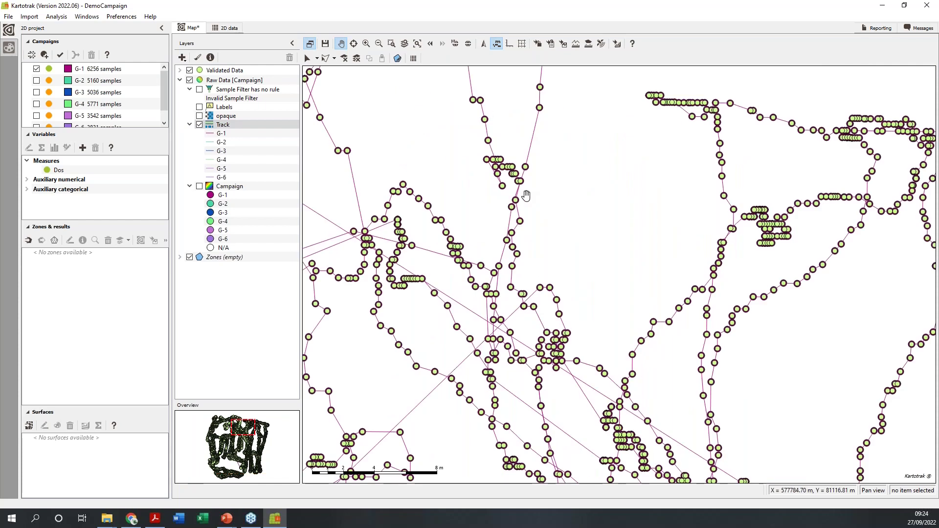
scroll(526, 196, "down", 1)
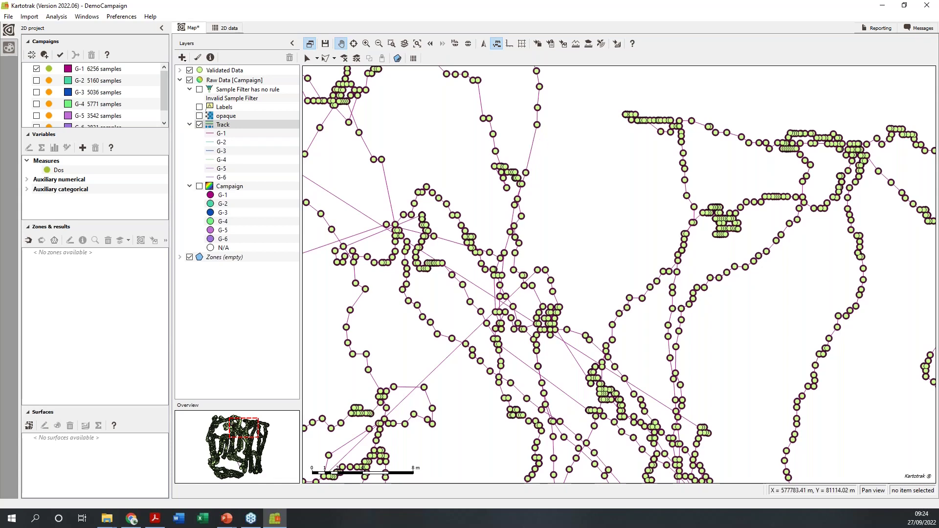
scroll(521, 257, "down", 1)
scroll(521, 177, "up", 5)
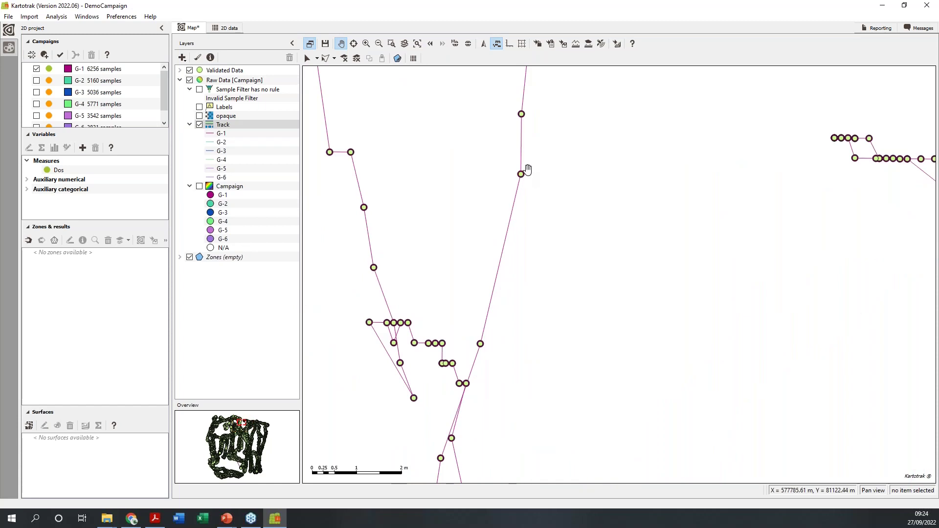
scroll(526, 170, "down", 1)
scroll(527, 170, "down", 1)
scroll(527, 170, "down", 2)
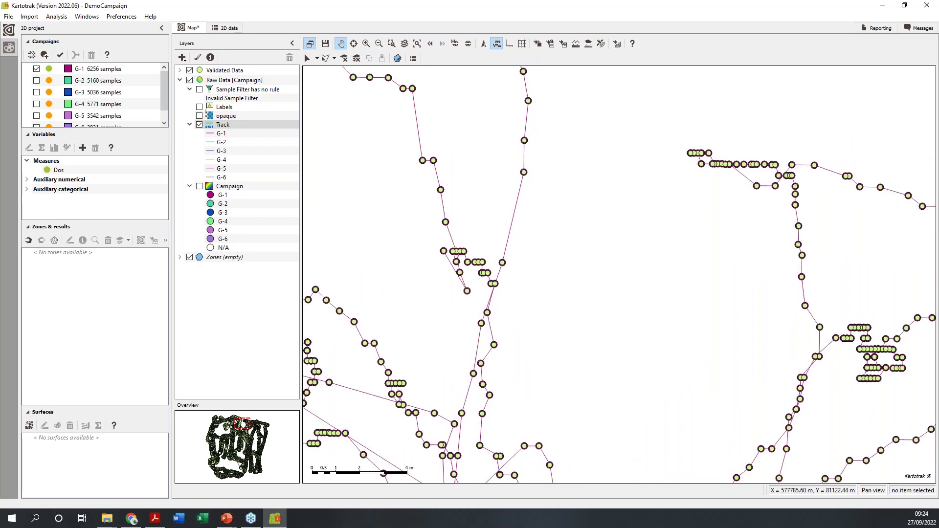
scroll(531, 180, "down", 2)
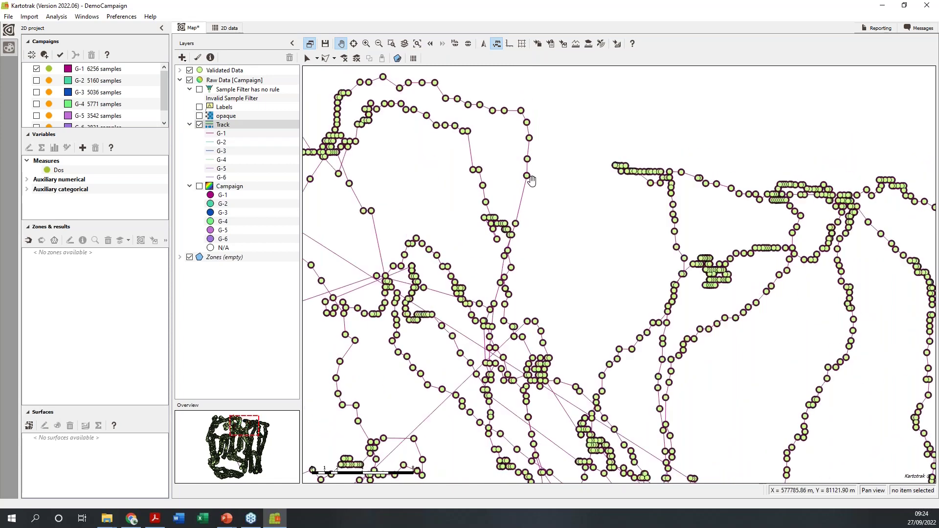
scroll(532, 181, "down", 2)
- Hide the Track display of the Raw Data layer, collapse its legend and view the whole G-1 campaign
left_click(199, 124)
left_click(189, 124)
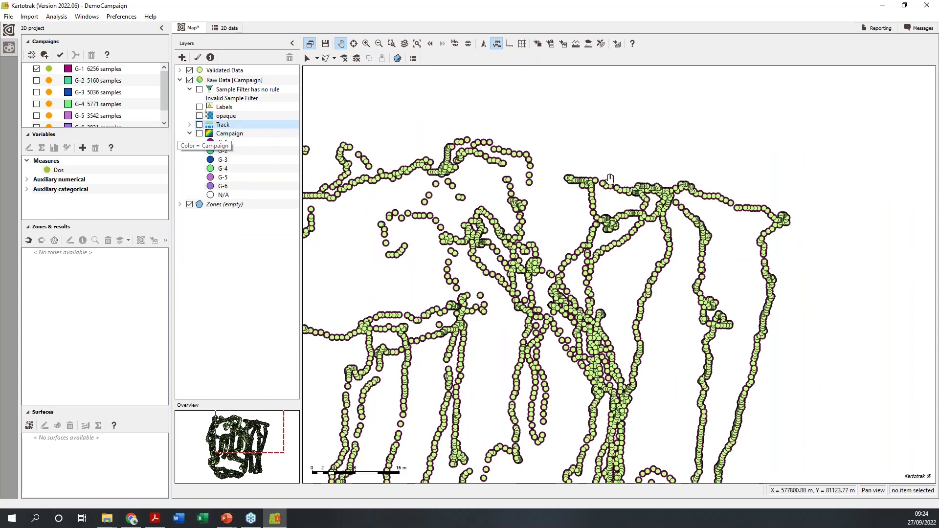
scroll(588, 188, "down", 2)
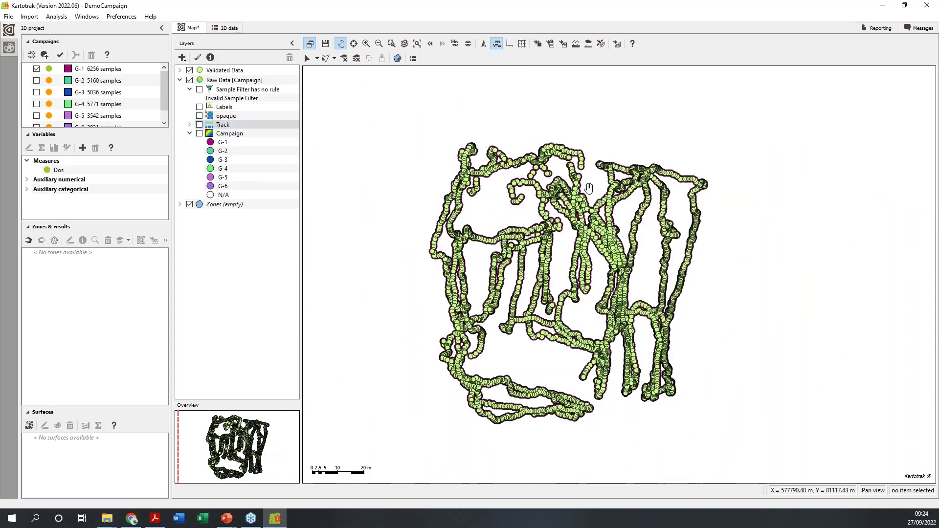
scroll(509, 312, "up", 1)
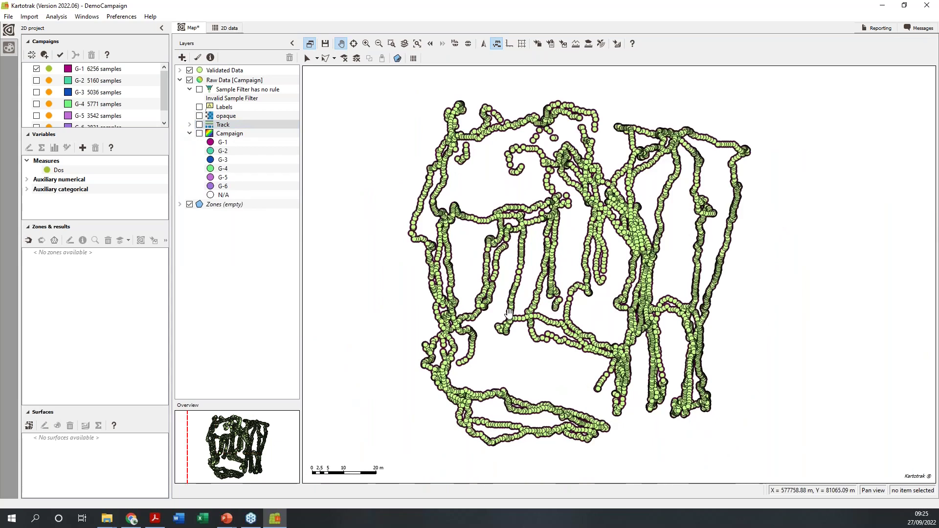
- Create a zone around the selected G-1 data with an extension of 5 m
left_click(54, 242)
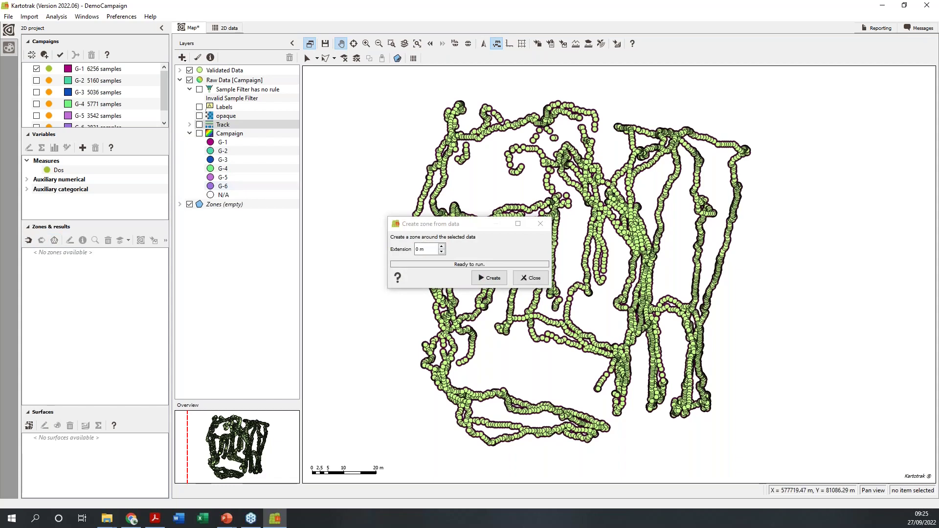
left_click(430, 251)
key("BackSpace")
type("5")
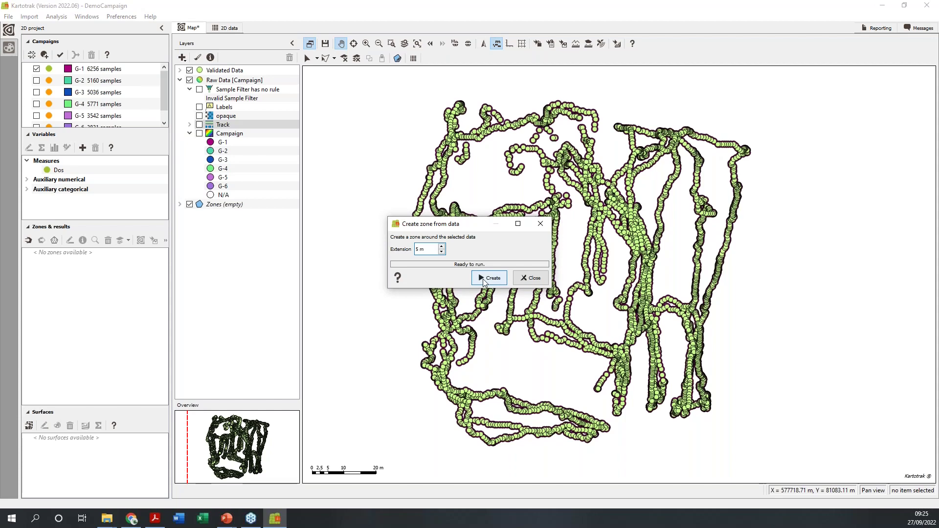
left_click(482, 278)
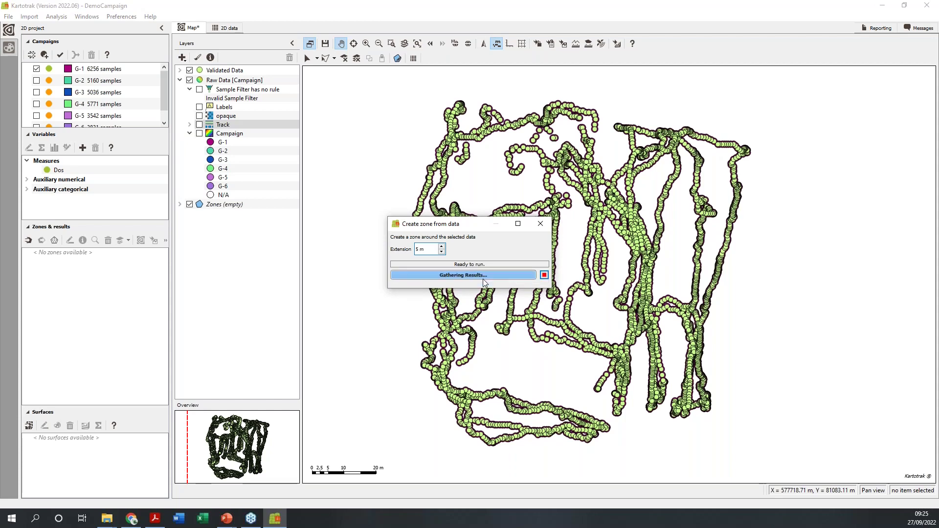